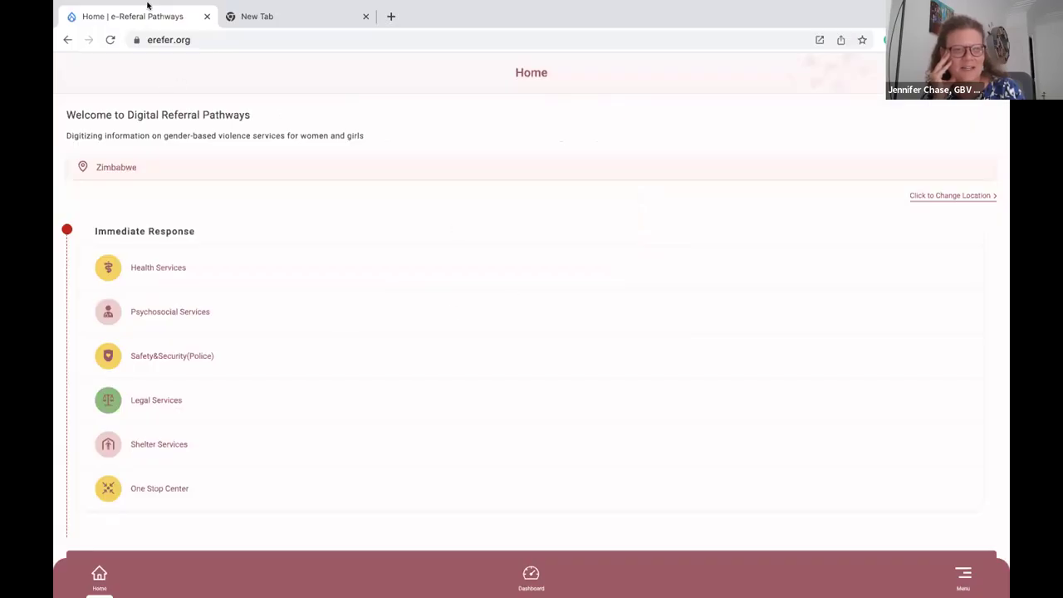
Load the Zimbabwe referral site at zw.erefer.org in the empty second browser tab.
{"action": "mouse_move", "coordinate": [67, 22]}
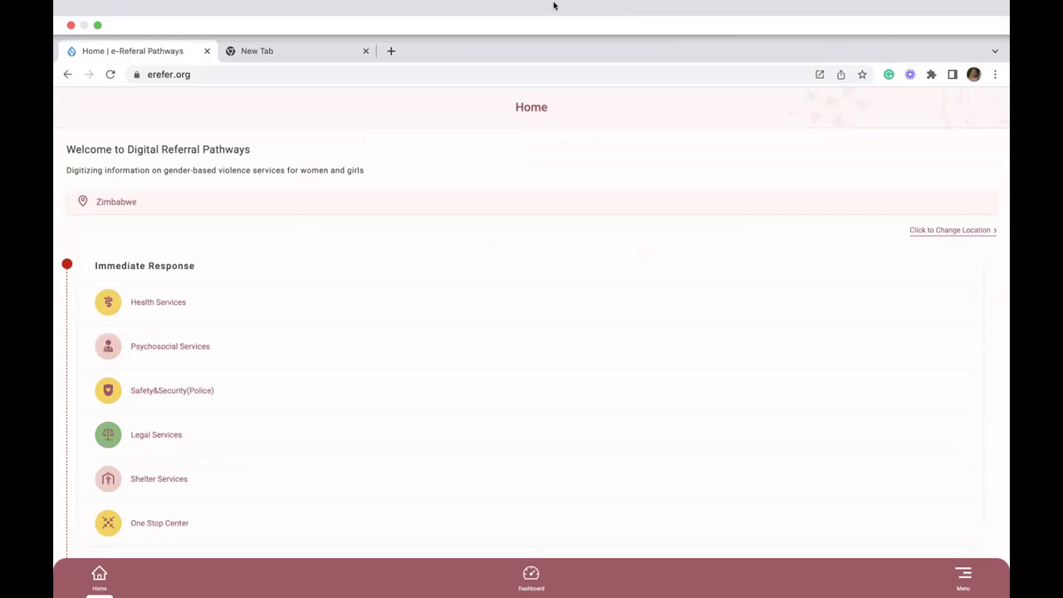
{"action": "left_click", "coordinate": [434, 5]}
{"action": "left_click", "coordinate": [434, 5]}
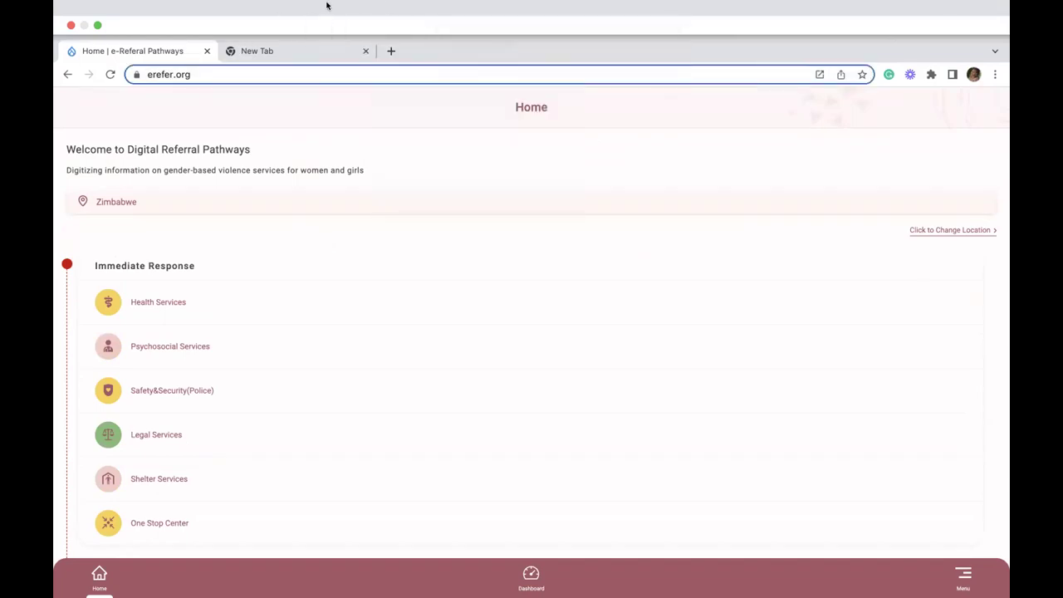
{"action": "left_click", "coordinate": [257, 52]}
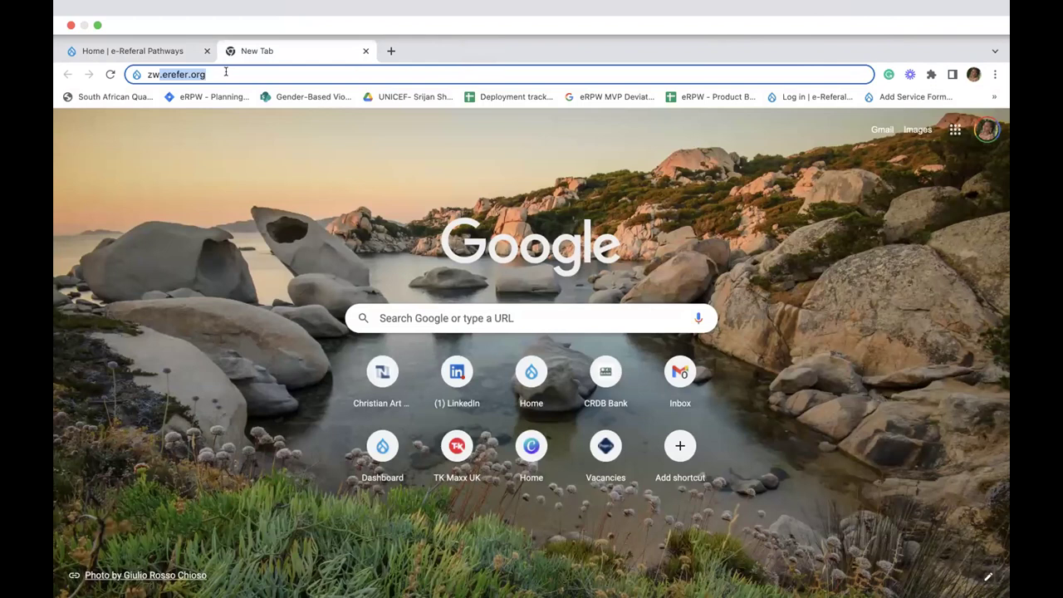
{"action": "key", "text": "Return"}
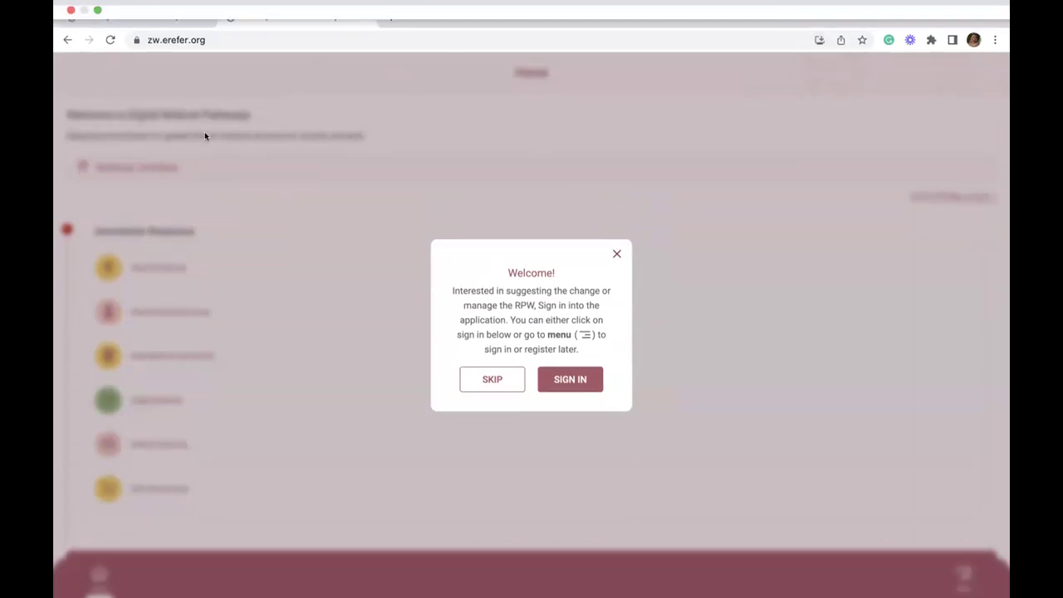
Dismiss the welcome message on the Zimbabwe site and close the other erefer.org tab.
{"action": "mouse_move", "coordinate": [198, 5]}
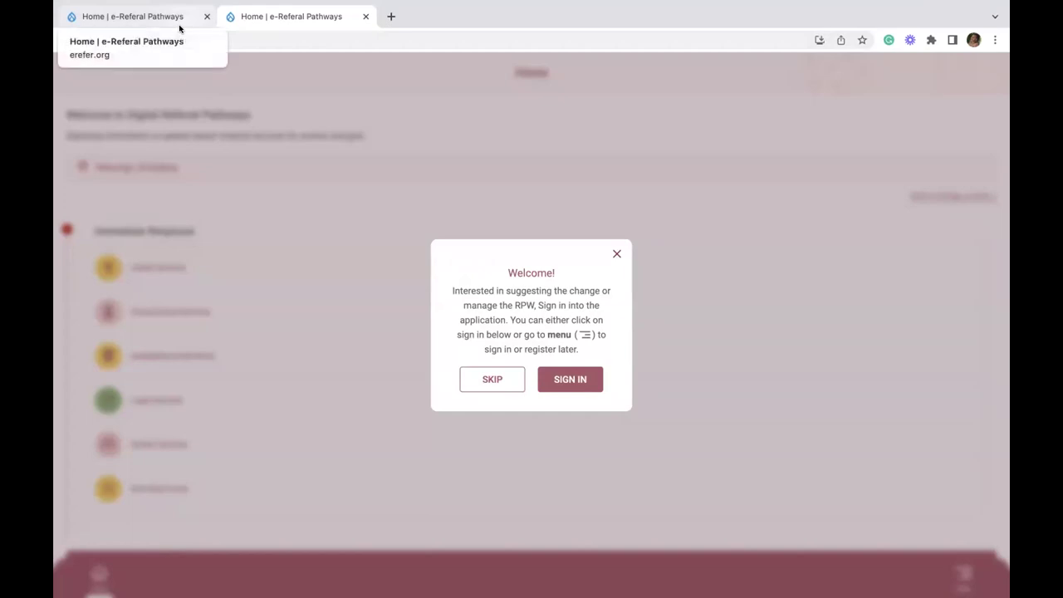
{"action": "left_click", "coordinate": [616, 254]}
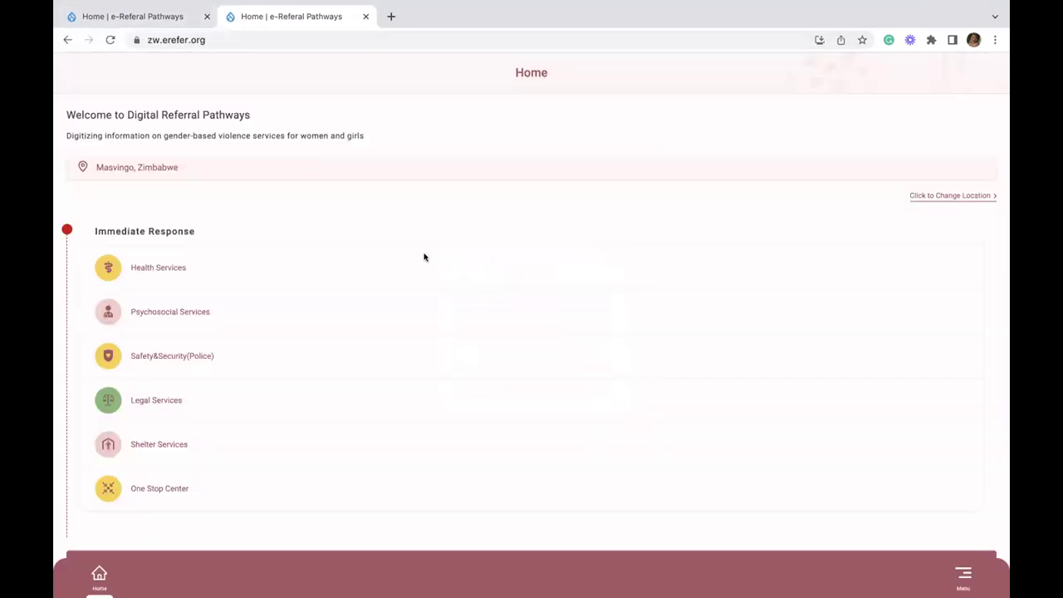
{"action": "left_click", "coordinate": [206, 16]}
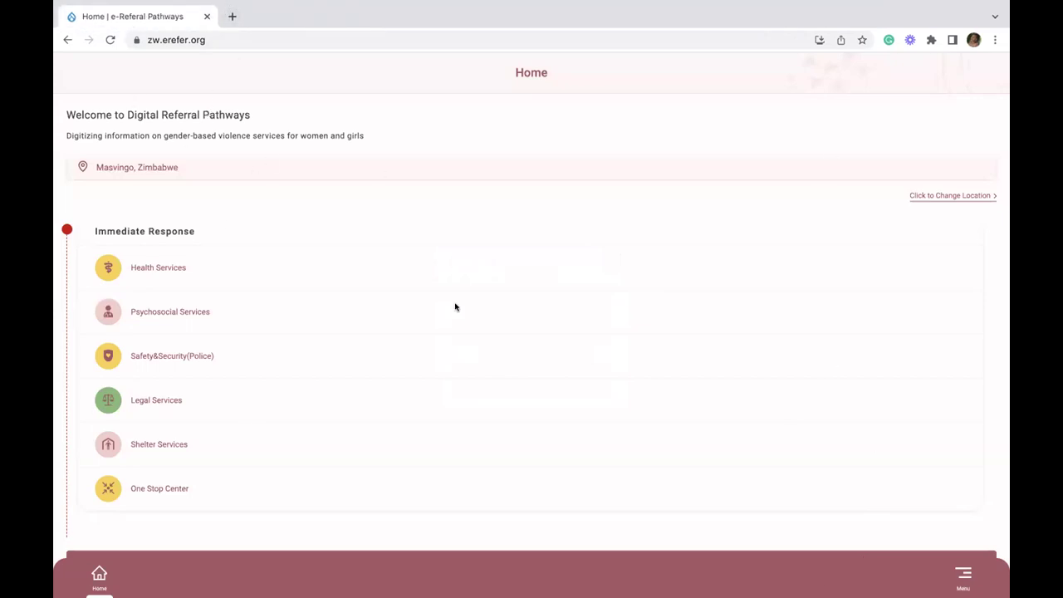
Look through the Masvingo home page services, the Health Services listing and the change-location page, returning to the home page.
{"action": "scroll", "coordinate": [434, 314], "scroll_direction": "down", "scroll_amount": 1}
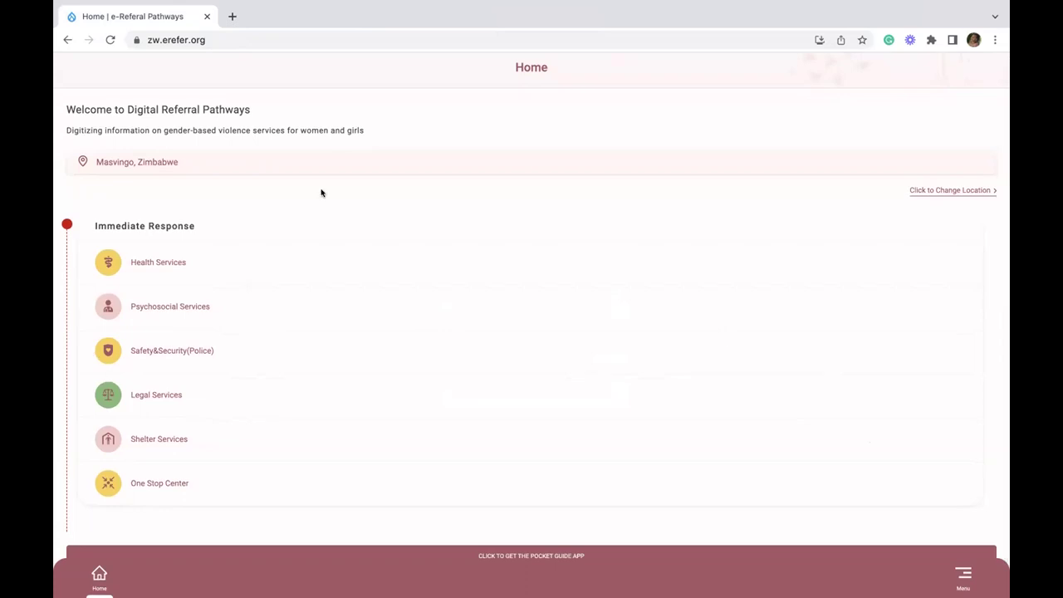
{"action": "scroll", "coordinate": [227, 312], "scroll_direction": "down", "scroll_amount": 2}
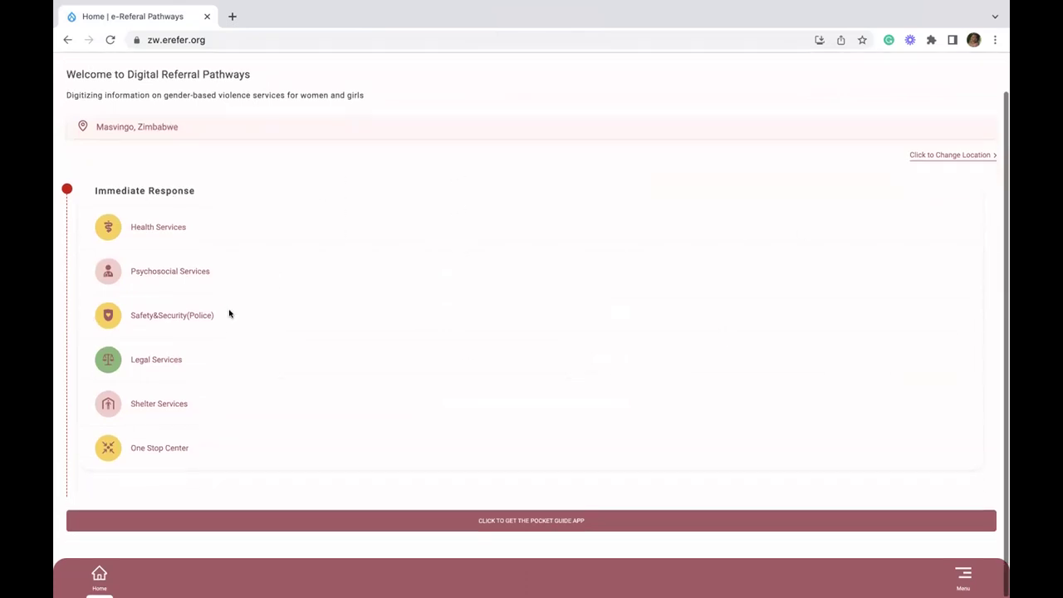
{"action": "scroll", "coordinate": [195, 151], "scroll_direction": "up", "scroll_amount": 2}
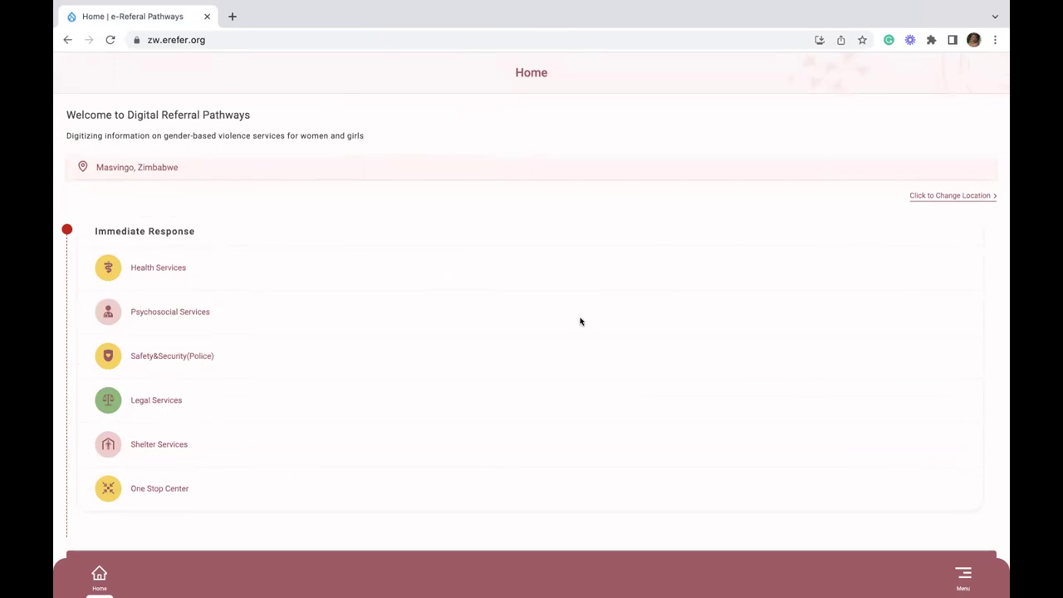
{"action": "left_click", "coordinate": [130, 268]}
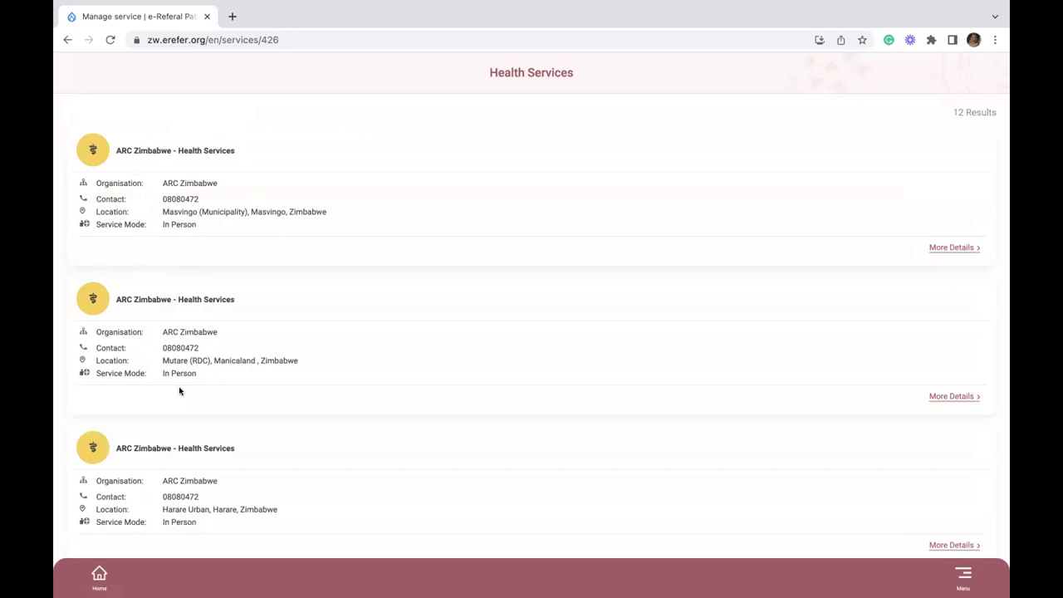
{"action": "left_click", "coordinate": [67, 39]}
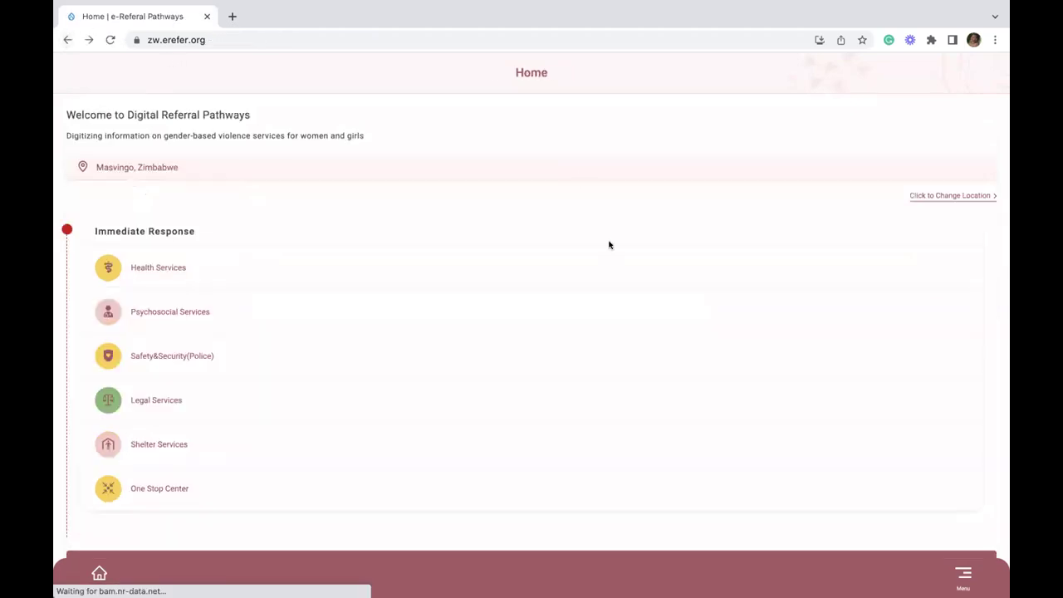
{"action": "left_click", "coordinate": [934, 198]}
{"action": "left_click", "coordinate": [65, 39]}
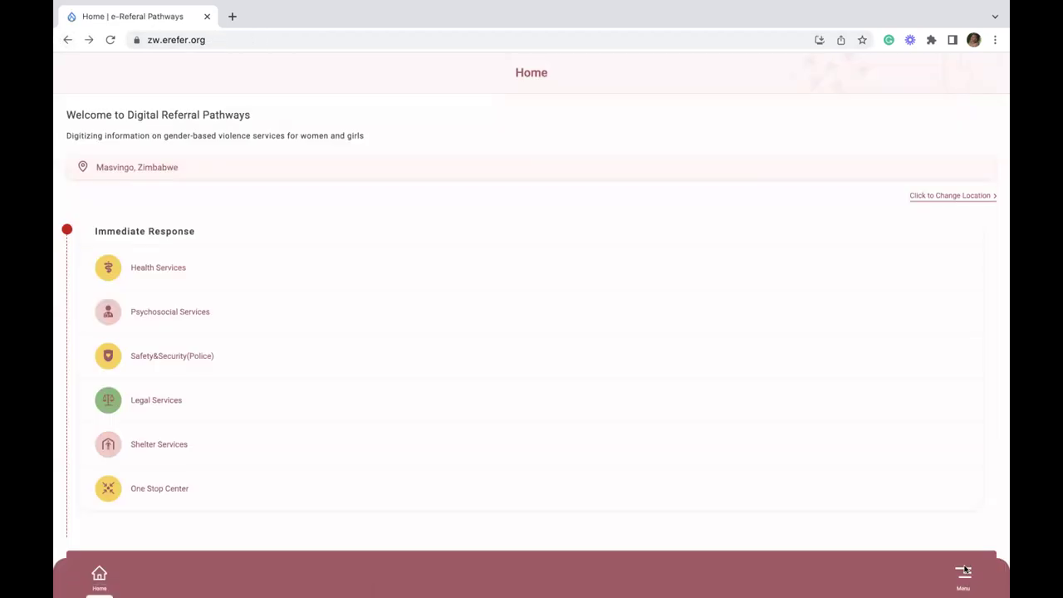
Sign in to the Zimbabwe referral site.
{"action": "left_click", "coordinate": [965, 572]}
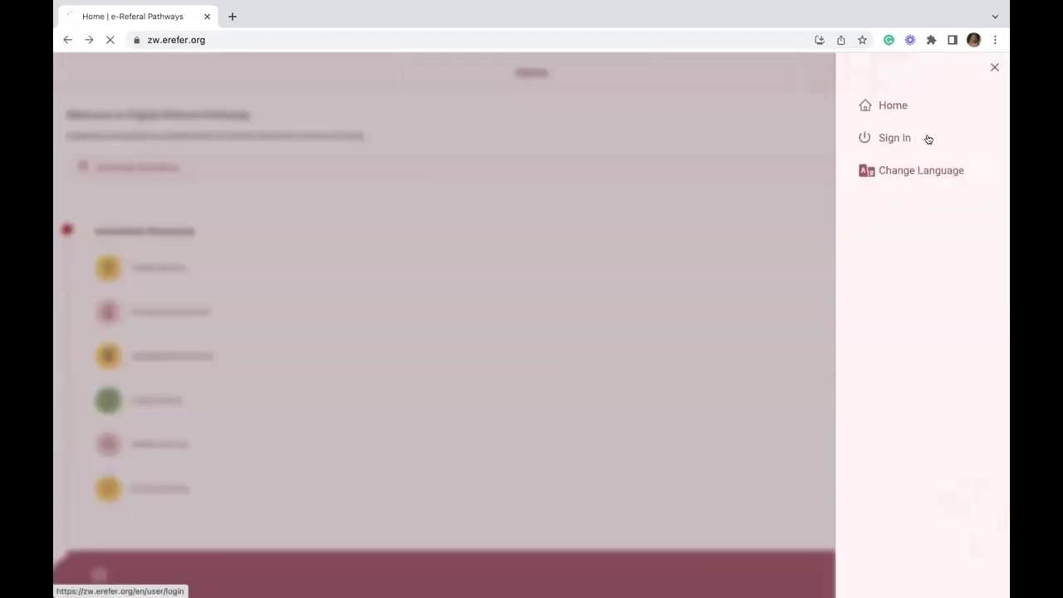
{"action": "left_click", "coordinate": [927, 138]}
{"action": "left_click", "coordinate": [303, 231]}
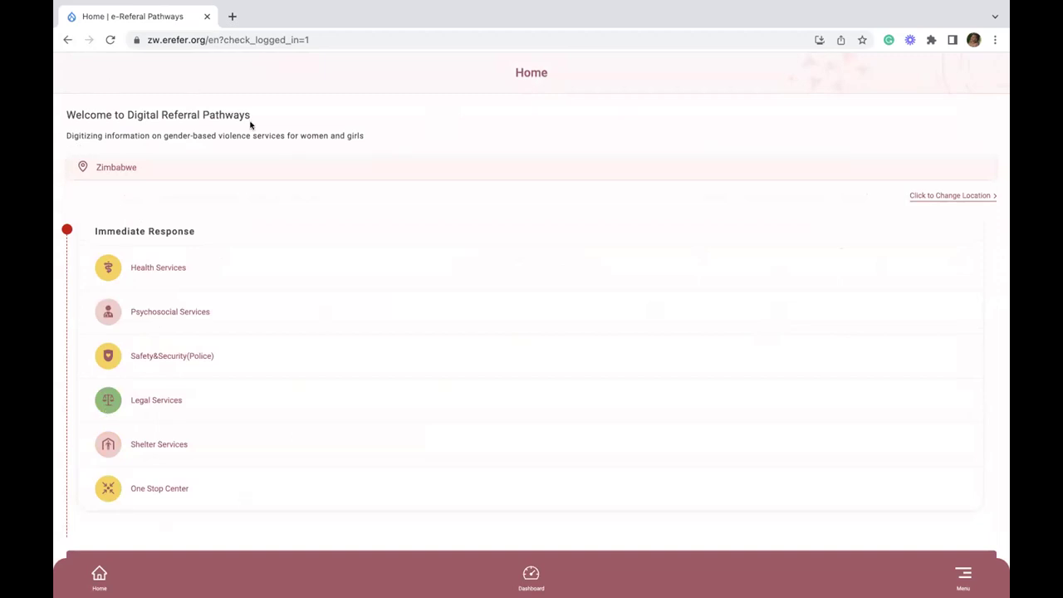
Change the location to country Zimbabwe and province Harare, leaving the district unselected.
{"action": "left_click", "coordinate": [939, 198]}
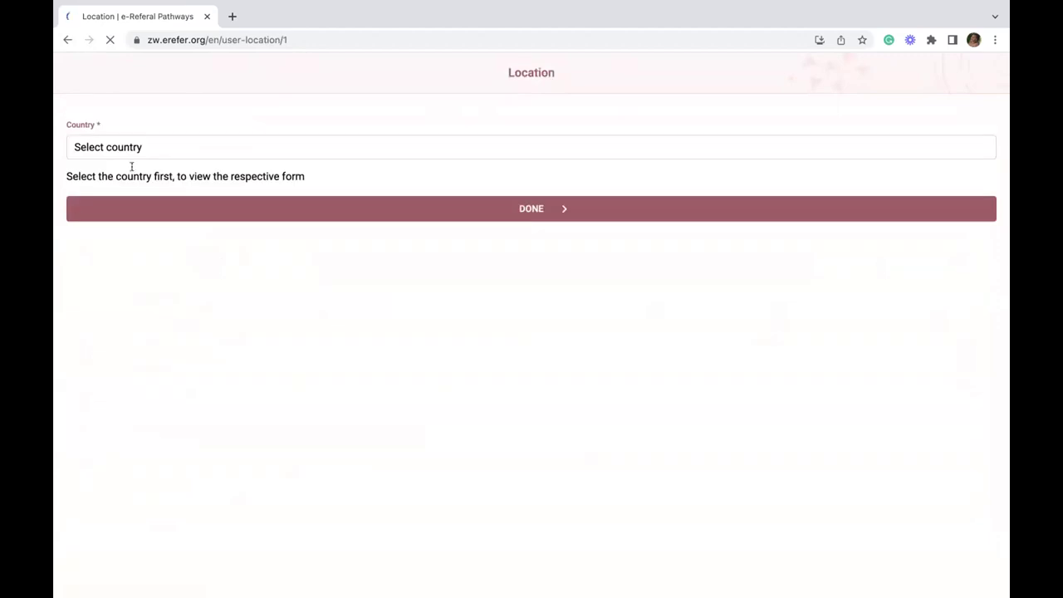
{"action": "left_click", "coordinate": [127, 151]}
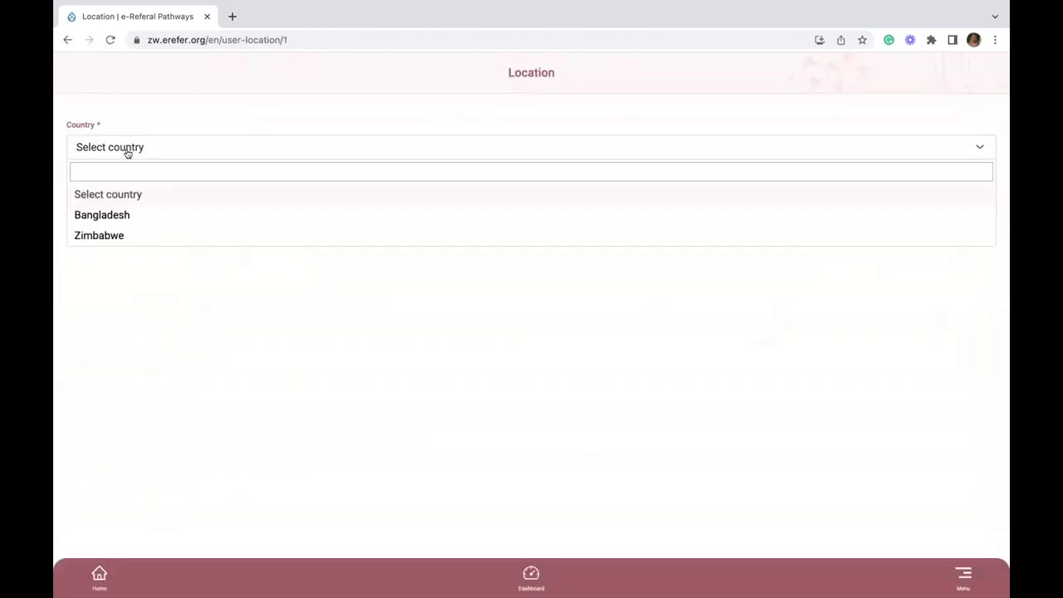
{"action": "left_click", "coordinate": [119, 236]}
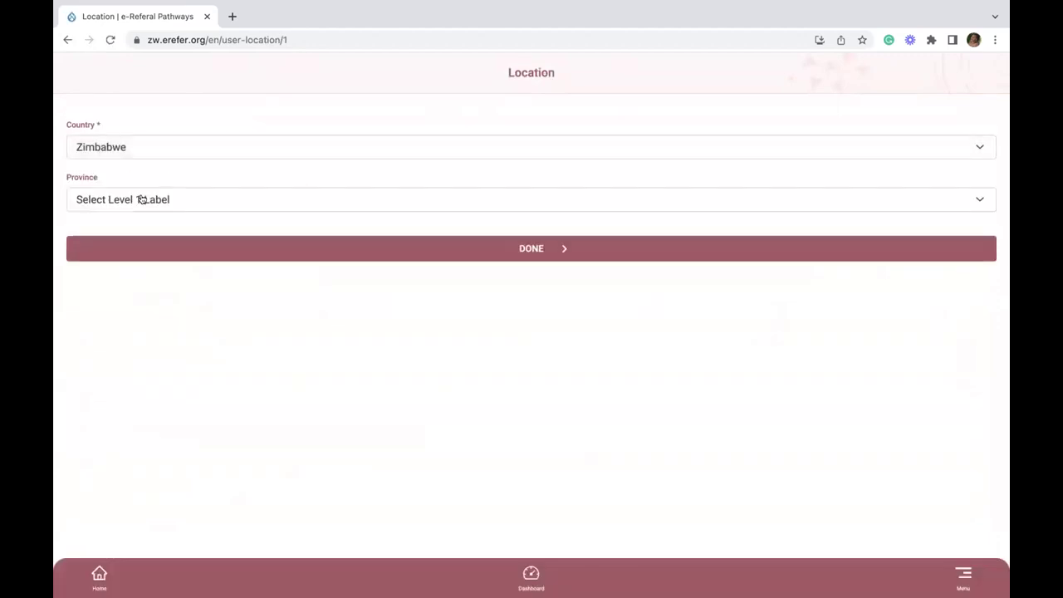
{"action": "left_click", "coordinate": [142, 200]}
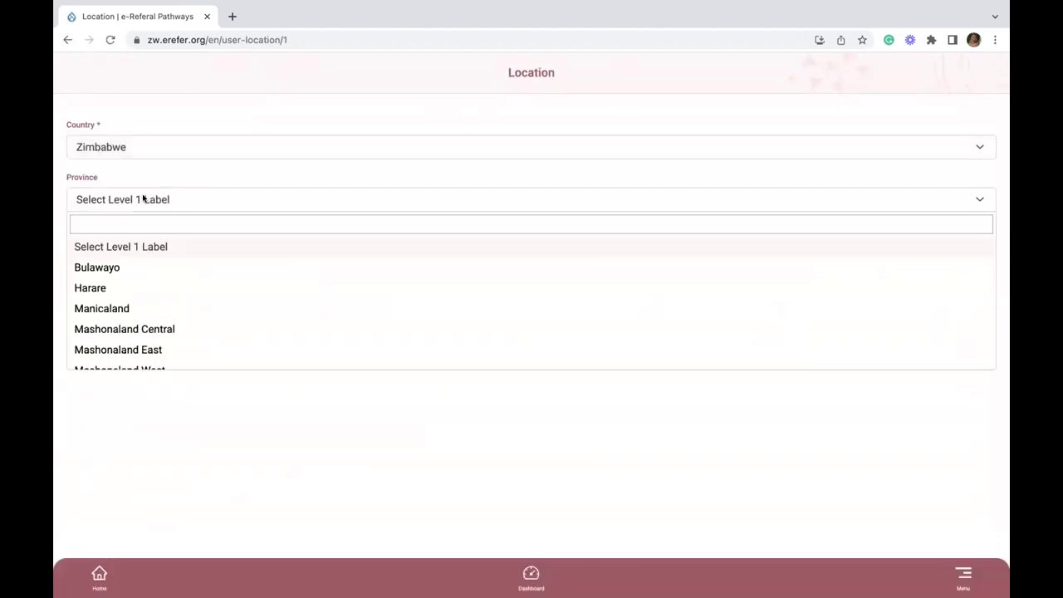
{"action": "left_click", "coordinate": [118, 290]}
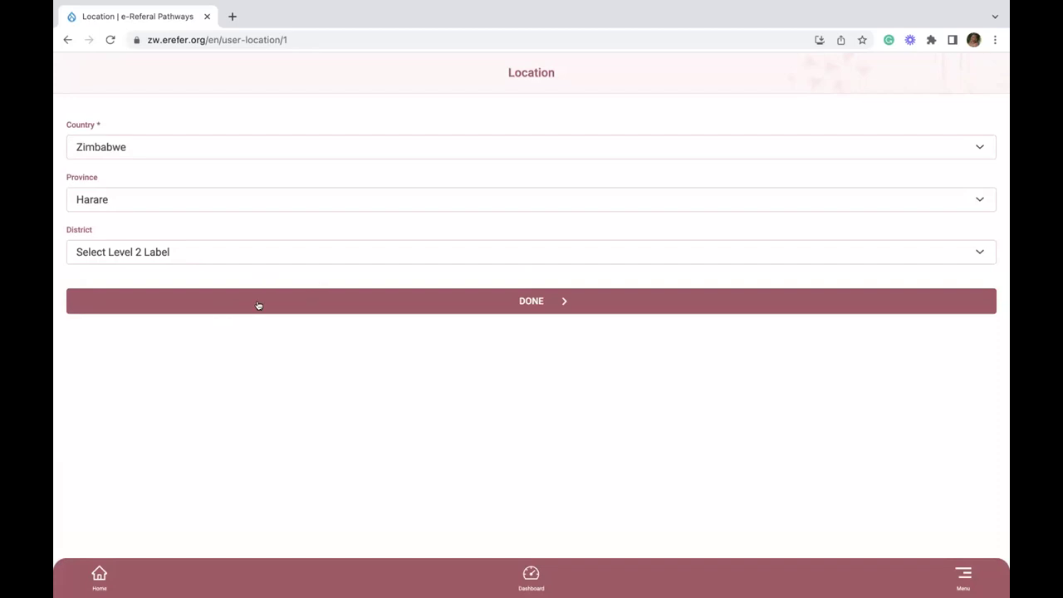
{"action": "left_click", "coordinate": [317, 307]}
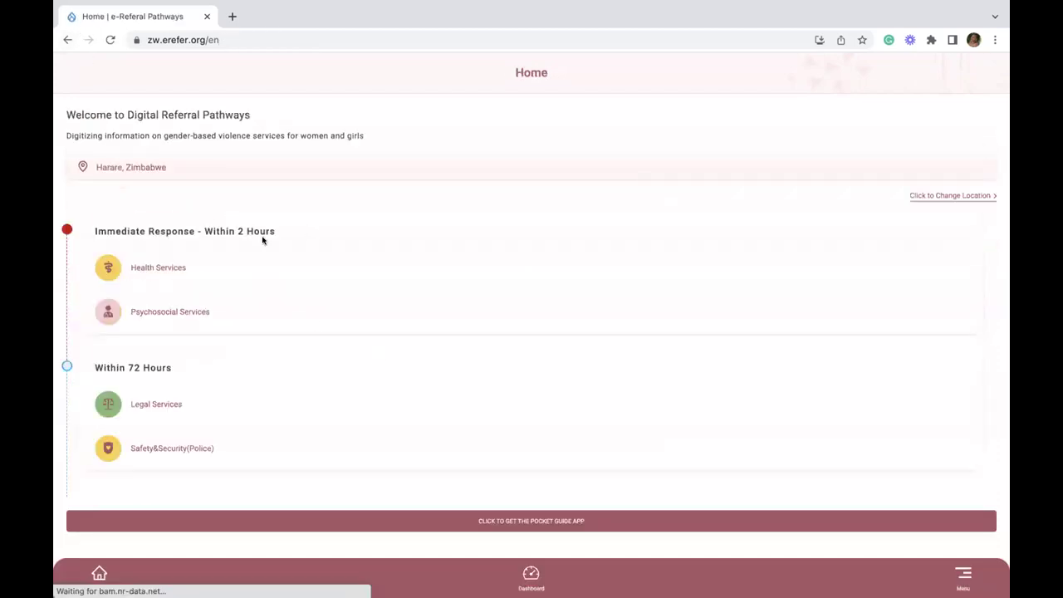
{"action": "left_click", "coordinate": [943, 196]}
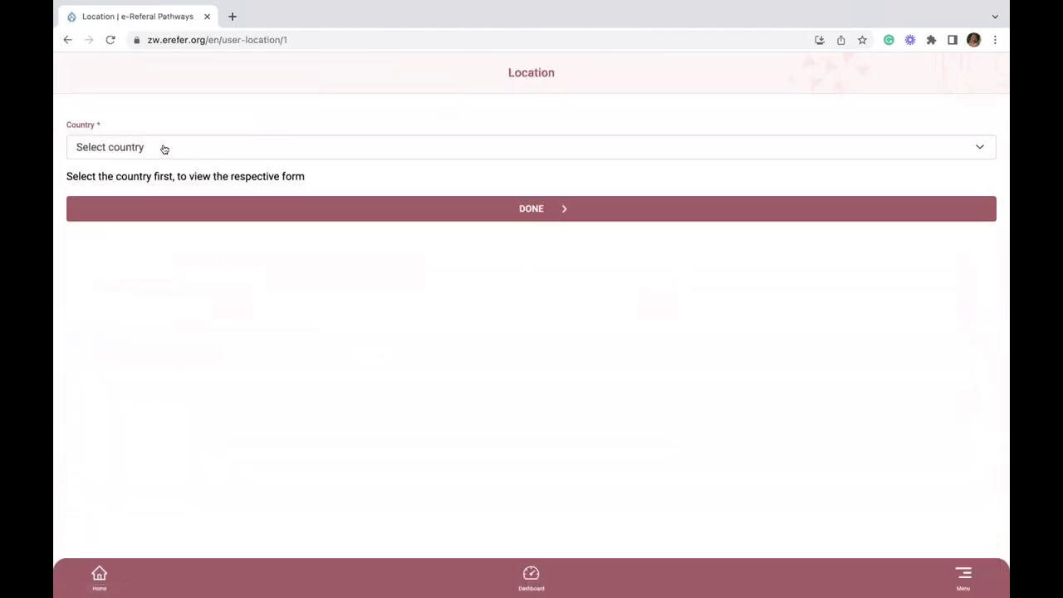
{"action": "left_click", "coordinate": [164, 147]}
{"action": "left_click", "coordinate": [139, 235]}
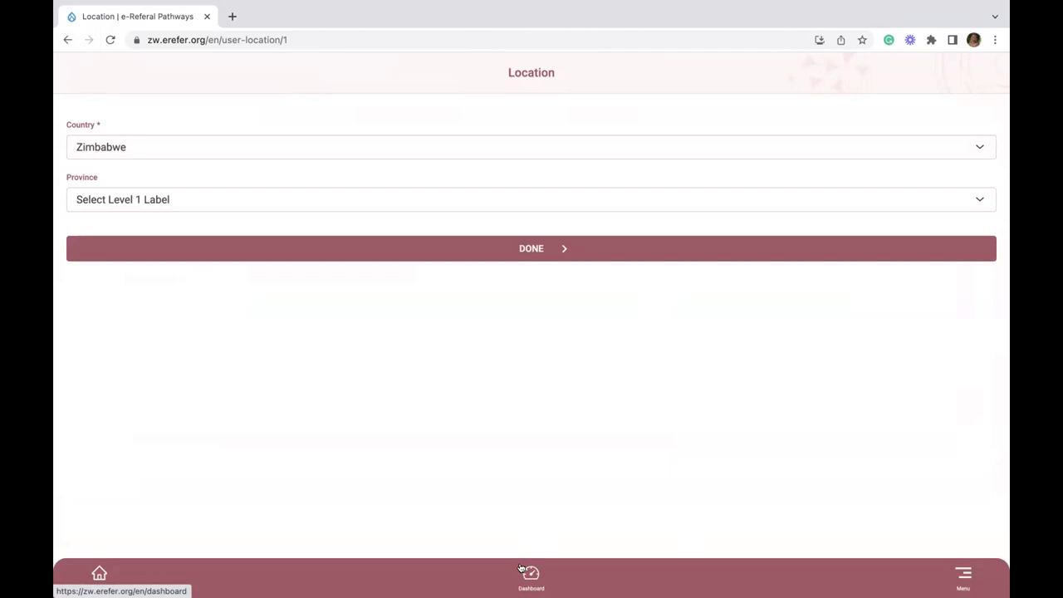
Open the form for adding a new application user from the dashboard and view its System Role options.
{"action": "left_click", "coordinate": [522, 568]}
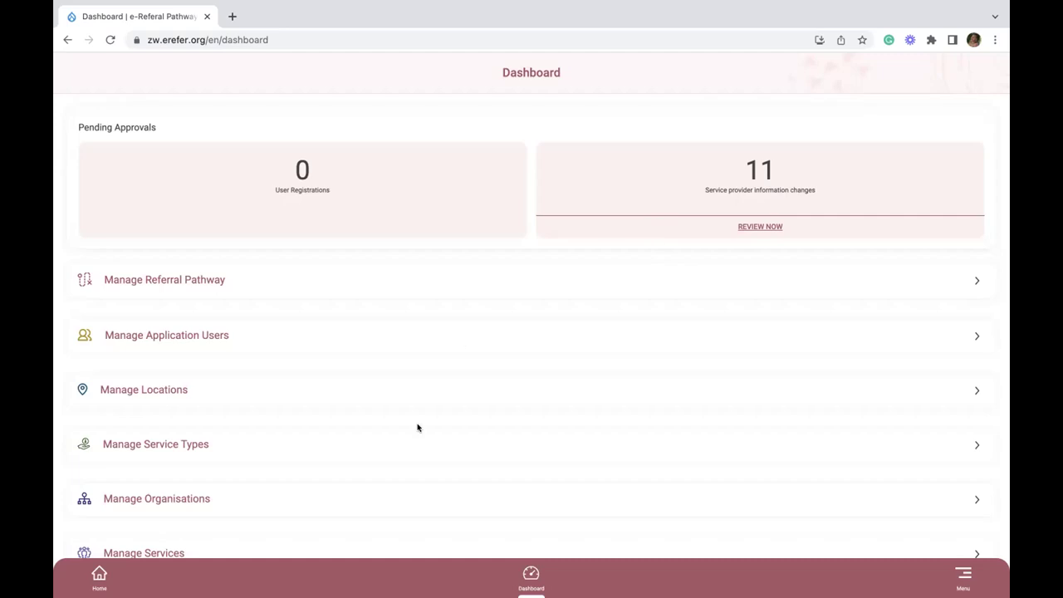
{"action": "scroll", "coordinate": [418, 429], "scroll_direction": "down", "scroll_amount": 1}
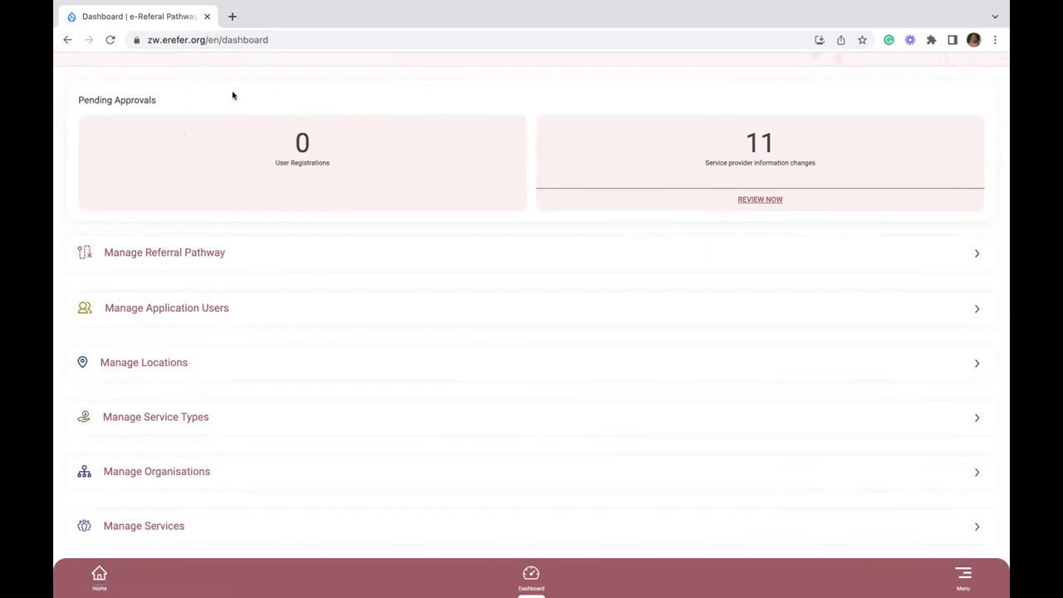
{"action": "left_click", "coordinate": [190, 310]}
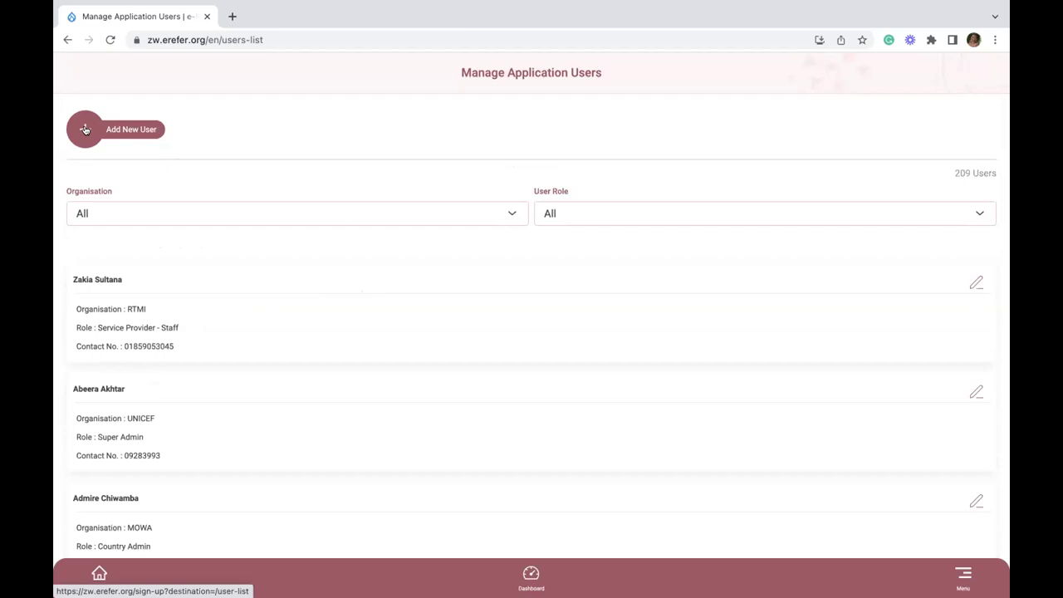
{"action": "left_click", "coordinate": [91, 129]}
{"action": "scroll", "coordinate": [199, 475], "scroll_direction": "down", "scroll_amount": 1}
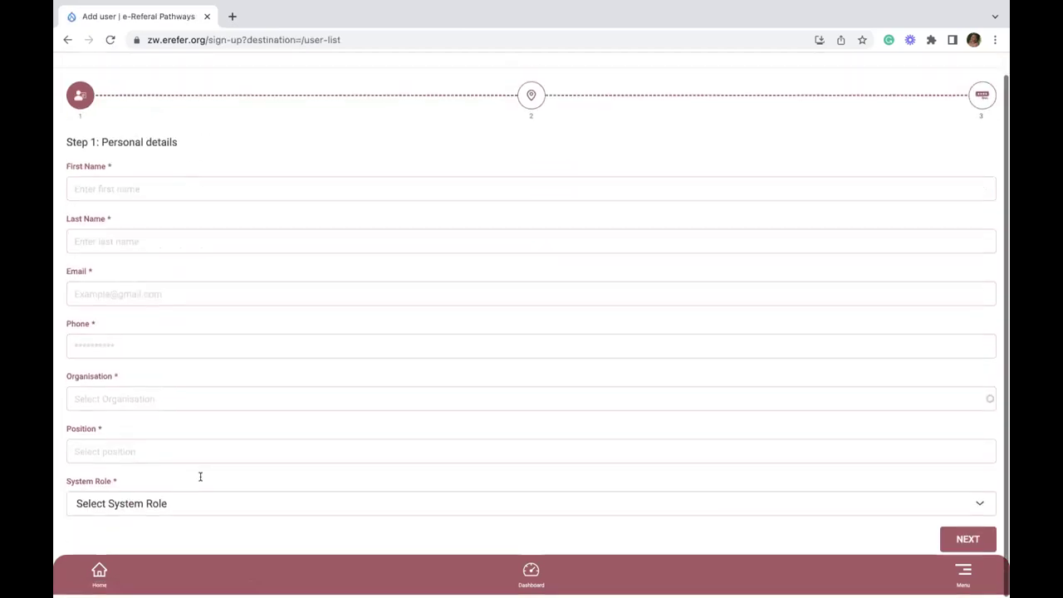
{"action": "left_click", "coordinate": [174, 507]}
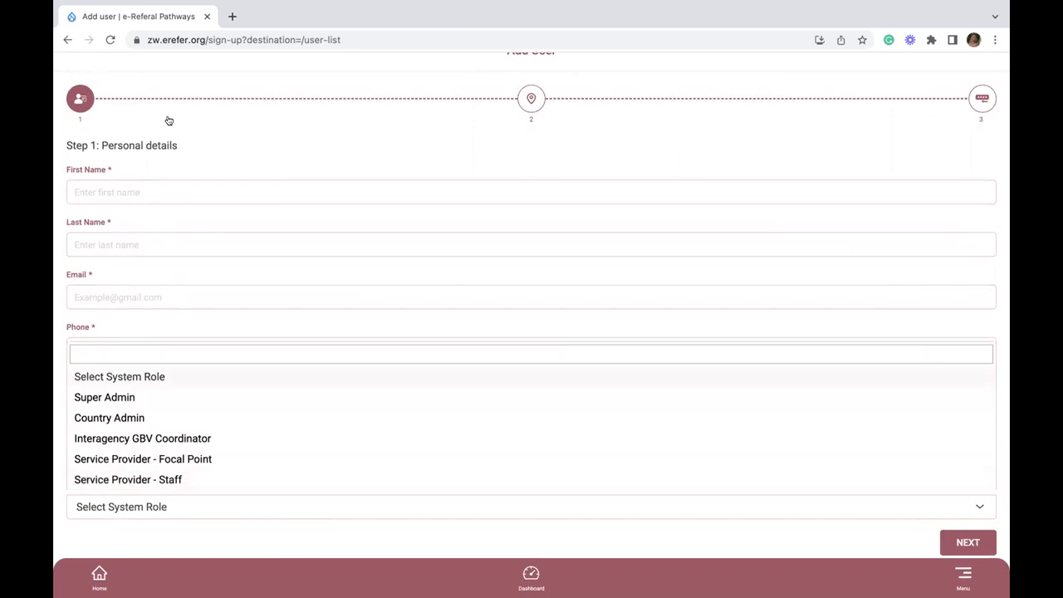
Leave the user form, start a new service type from the dashboard and name it Emergency Accommodation.
{"action": "left_click", "coordinate": [532, 575]}
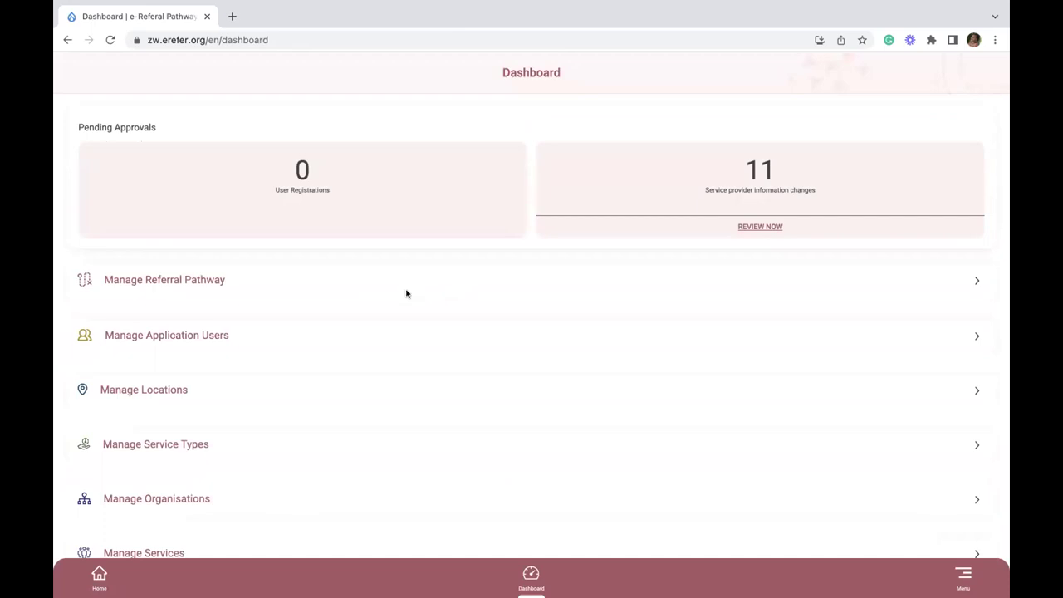
{"action": "scroll", "coordinate": [291, 349], "scroll_direction": "down", "scroll_amount": 1}
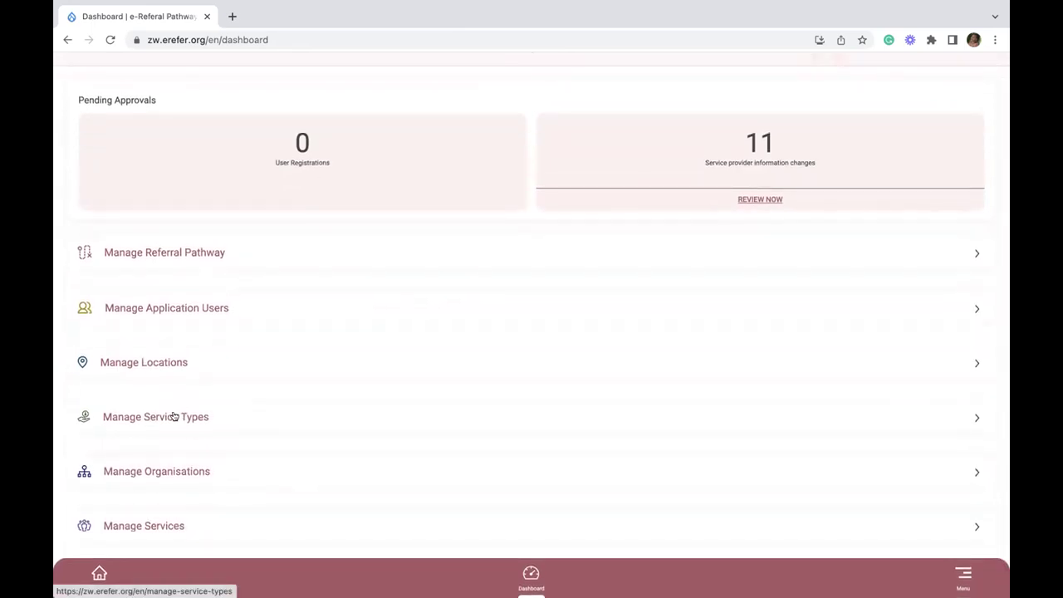
{"action": "left_click", "coordinate": [174, 416]}
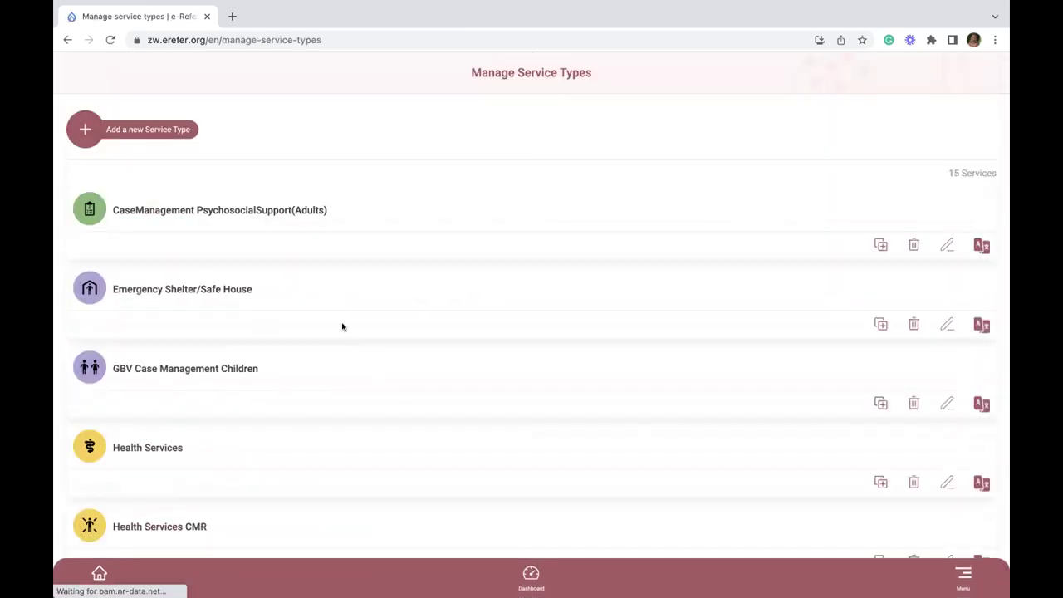
{"action": "left_click", "coordinate": [84, 130]}
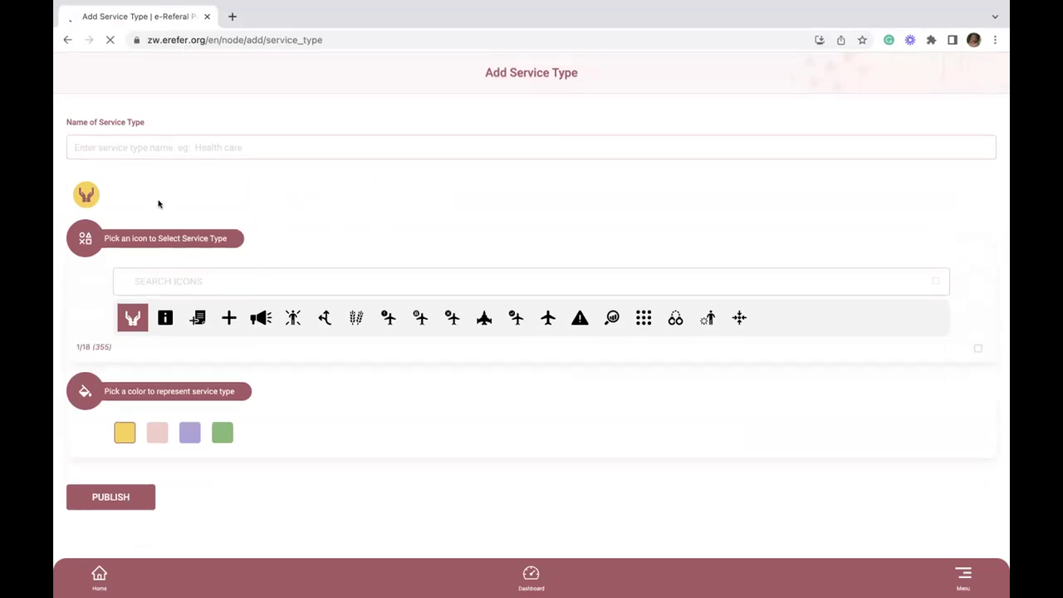
{"action": "left_click", "coordinate": [190, 145]}
{"action": "type", "text": "Emer"}
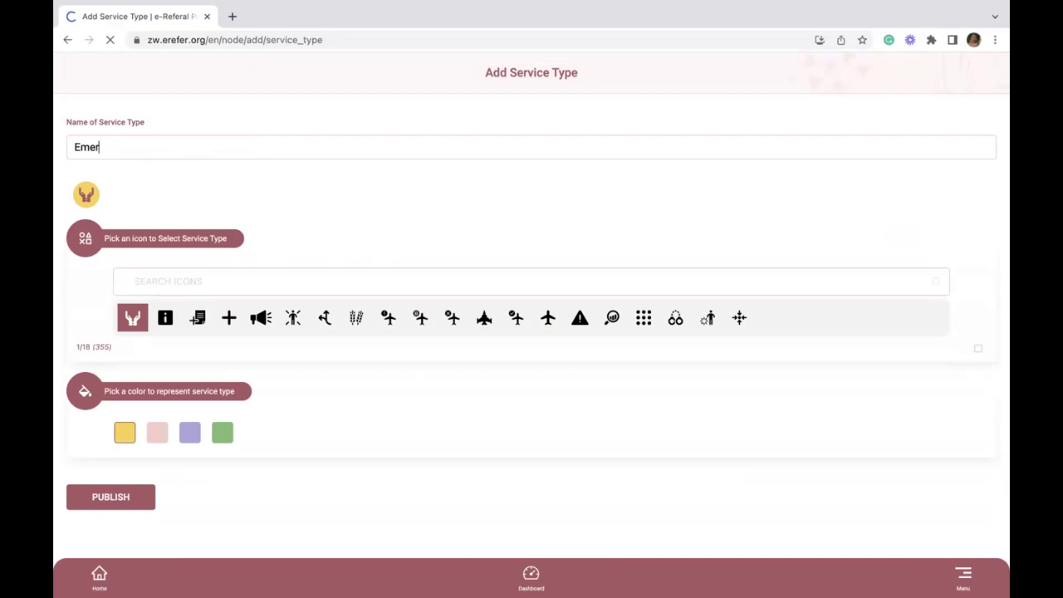
{"action": "type", "text": "gency Accommodation"}
Give the Emergency Accommodation service type the bed icon and the green colour, and publish it.
{"action": "left_click", "coordinate": [186, 274]}
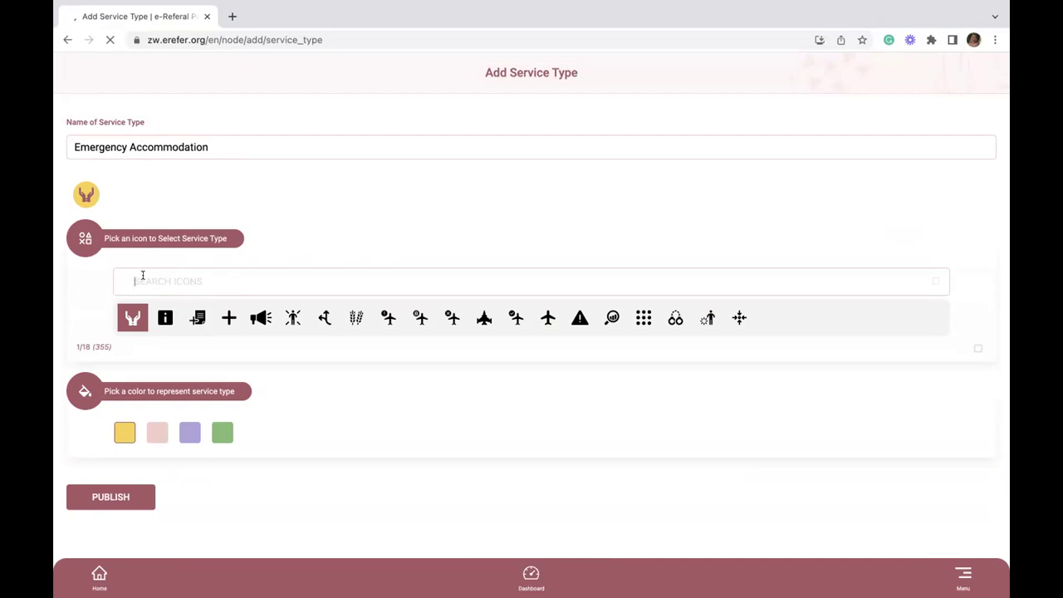
{"action": "type", "text": "be"}
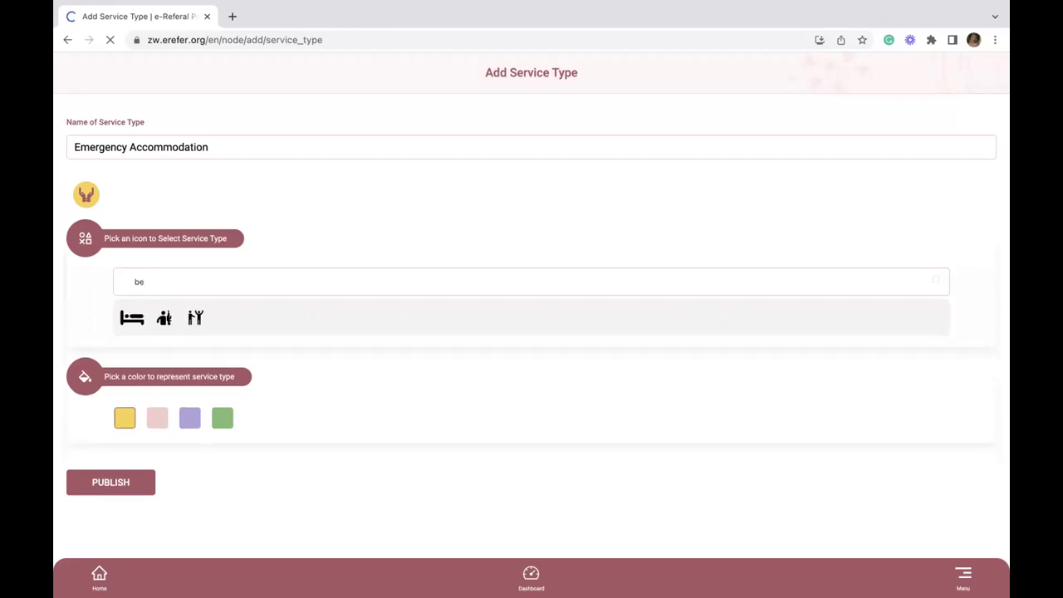
{"action": "left_click", "coordinate": [123, 313]}
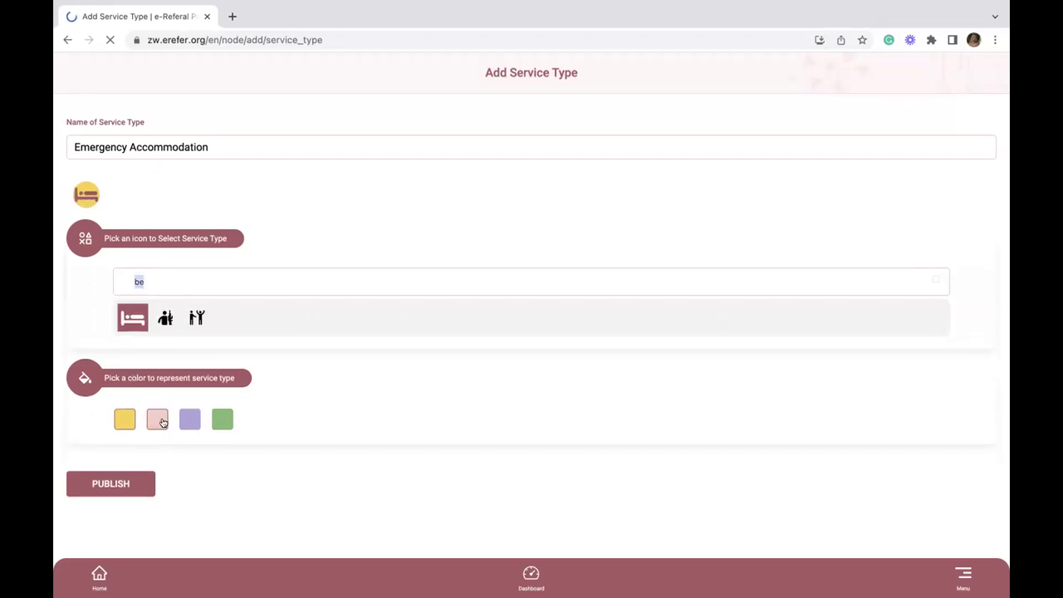
{"action": "left_click", "coordinate": [213, 421]}
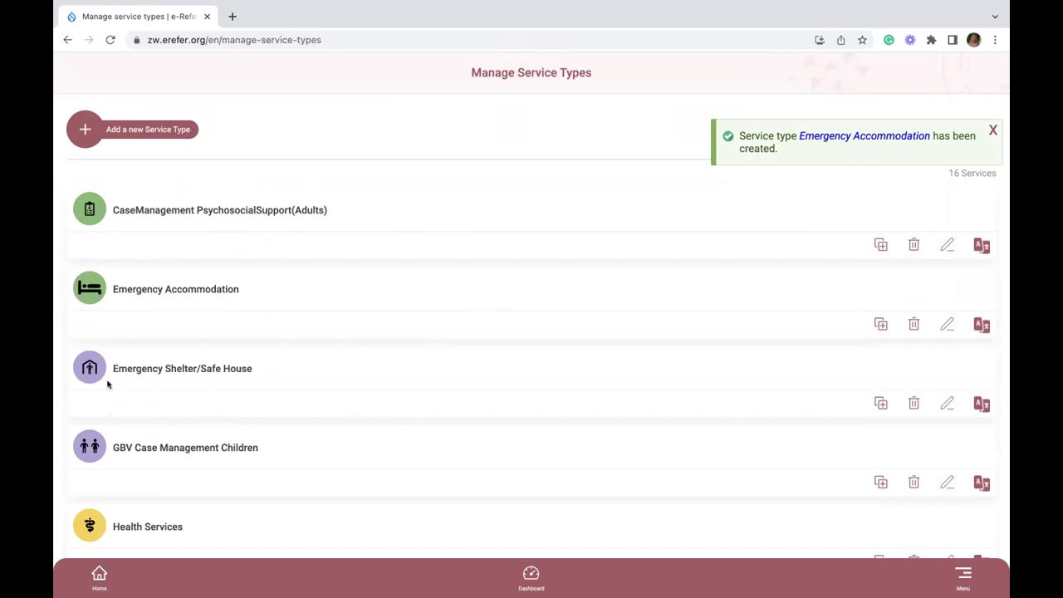
Return to the dashboard and open the form for adding a new service from service management.
{"action": "left_click", "coordinate": [523, 572]}
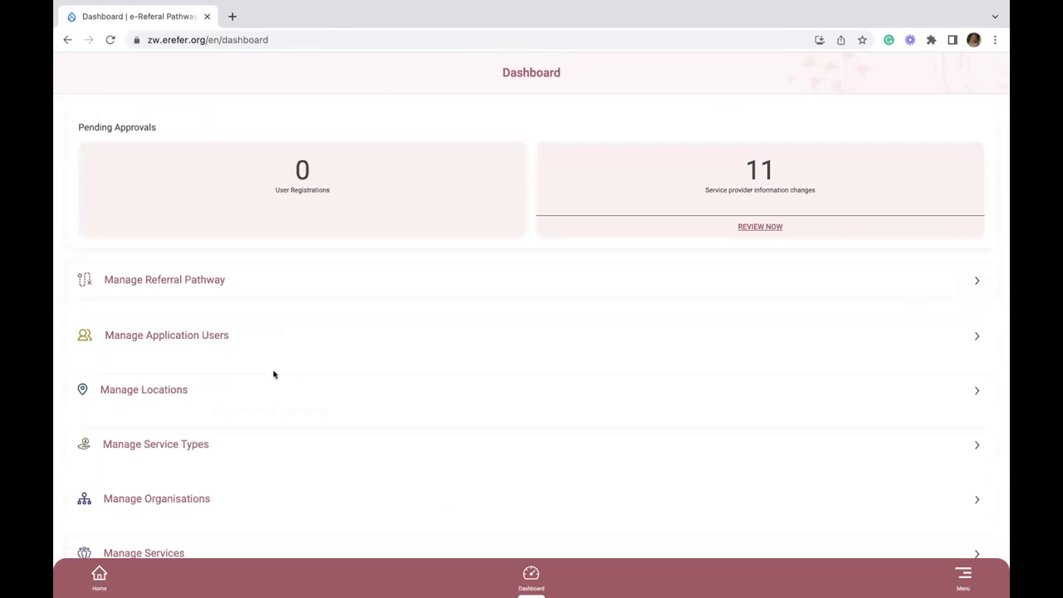
{"action": "scroll", "coordinate": [273, 374], "scroll_direction": "down", "scroll_amount": 1}
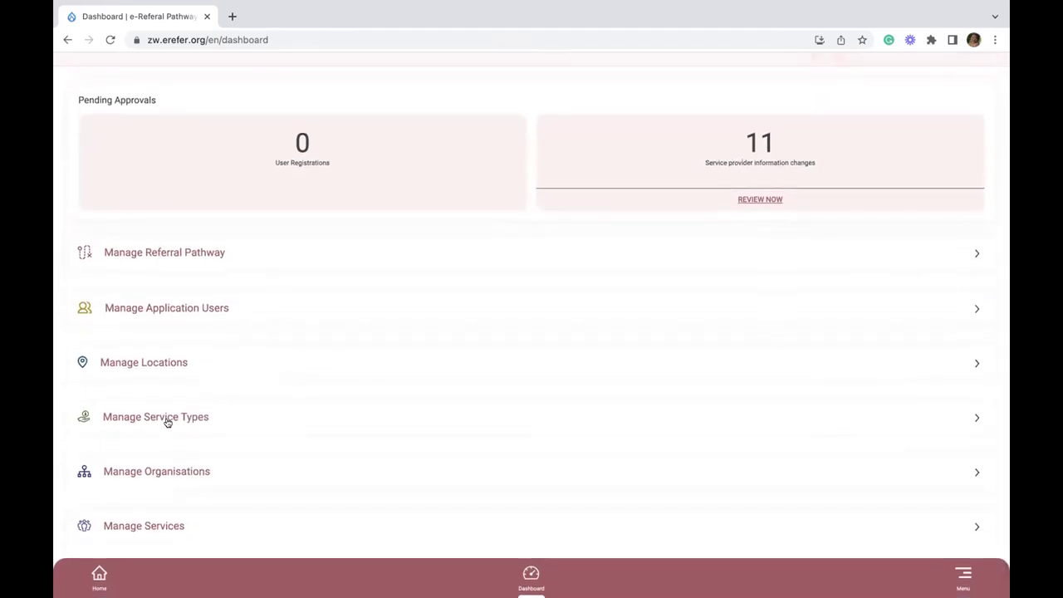
{"action": "left_click", "coordinate": [180, 527]}
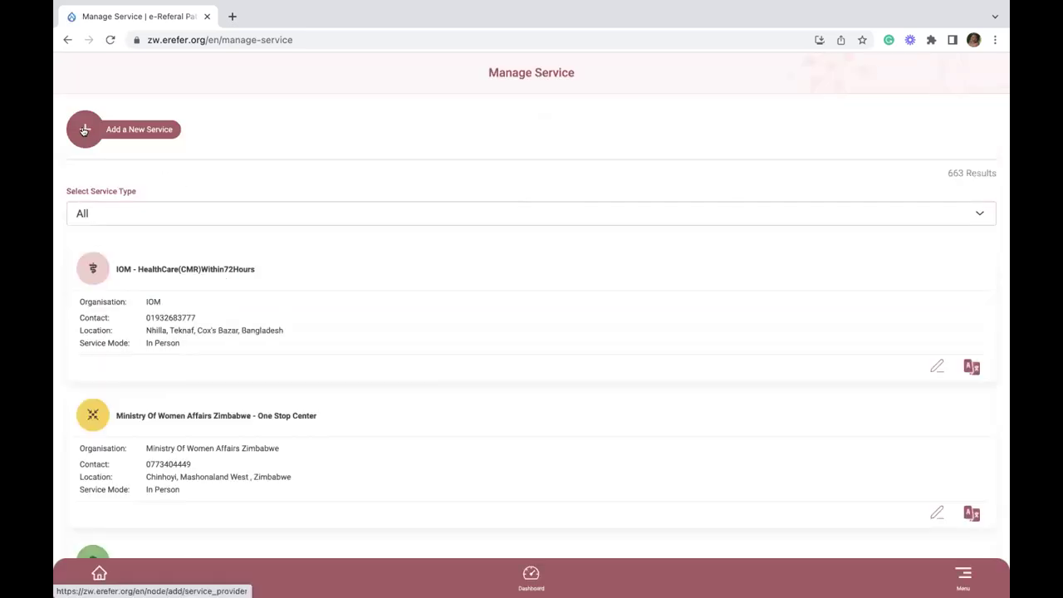
{"action": "left_click", "coordinate": [84, 130]}
Set the new service's location to country Zimbabwe, province Bulawayo and district Bulawayo Central.
{"action": "left_click", "coordinate": [159, 149]}
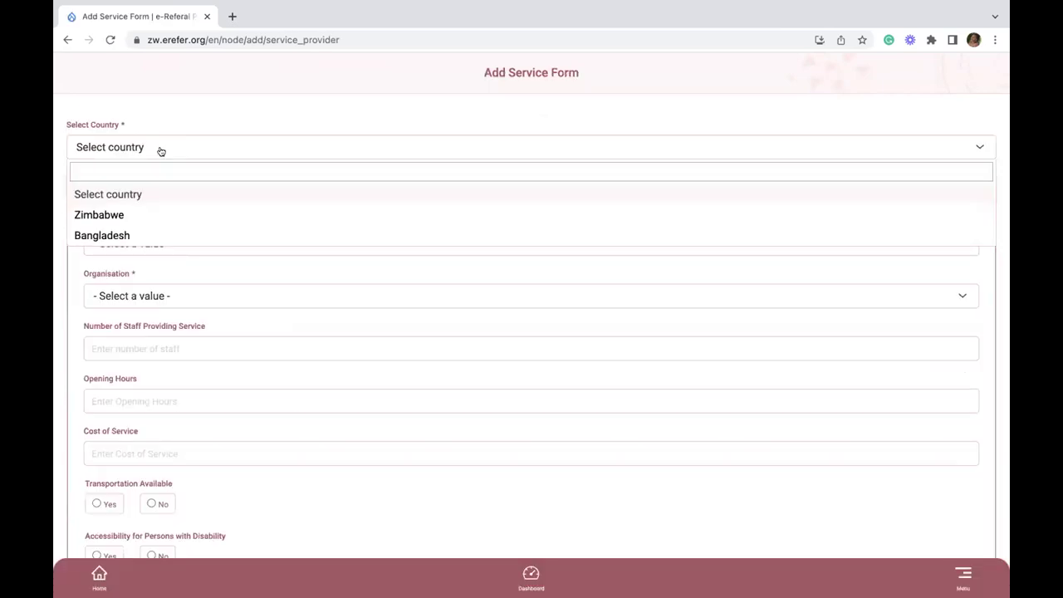
{"action": "left_click", "coordinate": [148, 215]}
{"action": "left_click", "coordinate": [147, 207]}
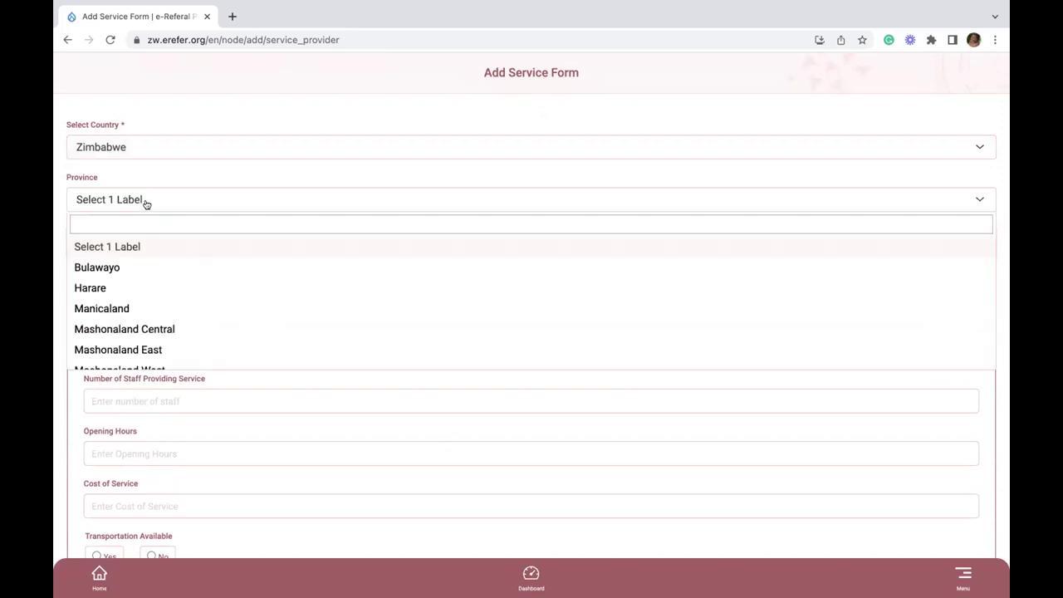
{"action": "left_click", "coordinate": [127, 268]}
{"action": "left_click", "coordinate": [137, 250]}
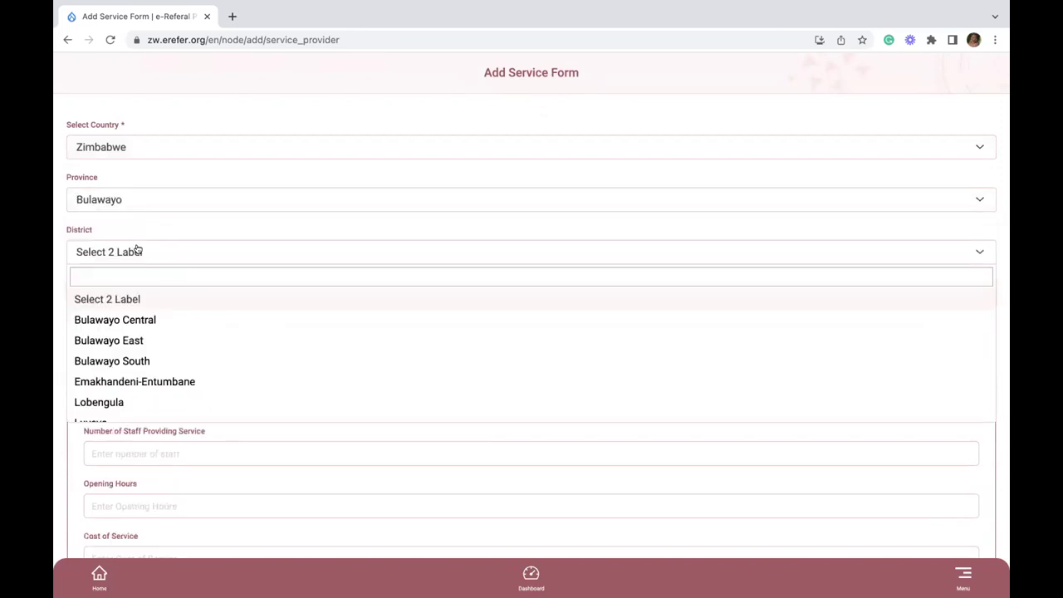
{"action": "left_click", "coordinate": [118, 320]}
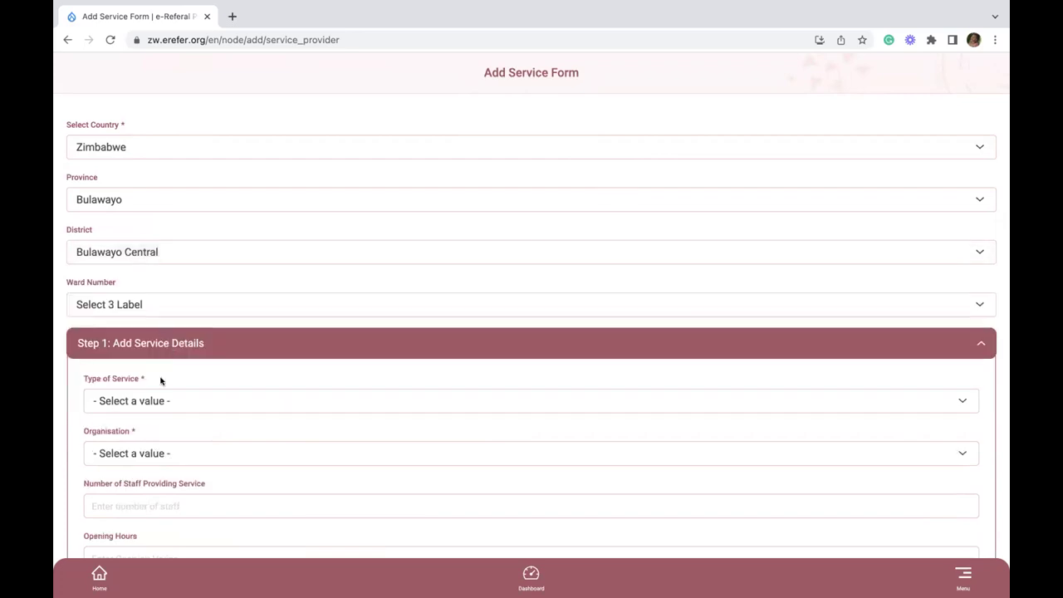
Choose Emergency Accommodation as the new service's type by filtering the service types for "Emerg".
{"action": "scroll", "coordinate": [160, 380], "scroll_direction": "down", "scroll_amount": 1}
{"action": "left_click", "coordinate": [146, 351]}
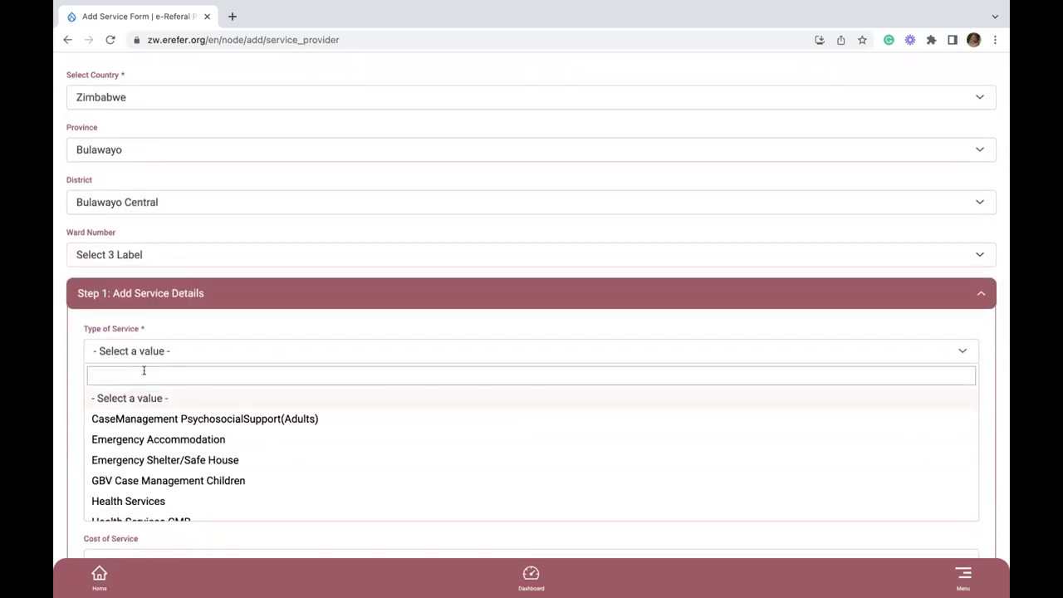
{"action": "left_click", "coordinate": [137, 376]}
{"action": "type", "text": "Emergy"}
{"action": "key", "text": "BackSpace"}
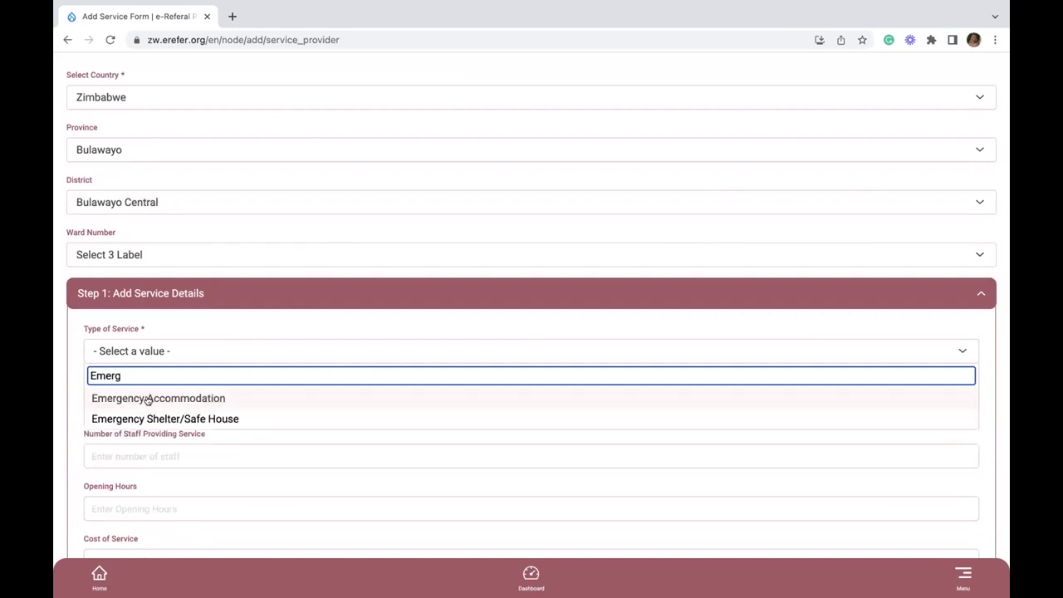
{"action": "left_click", "coordinate": [147, 400]}
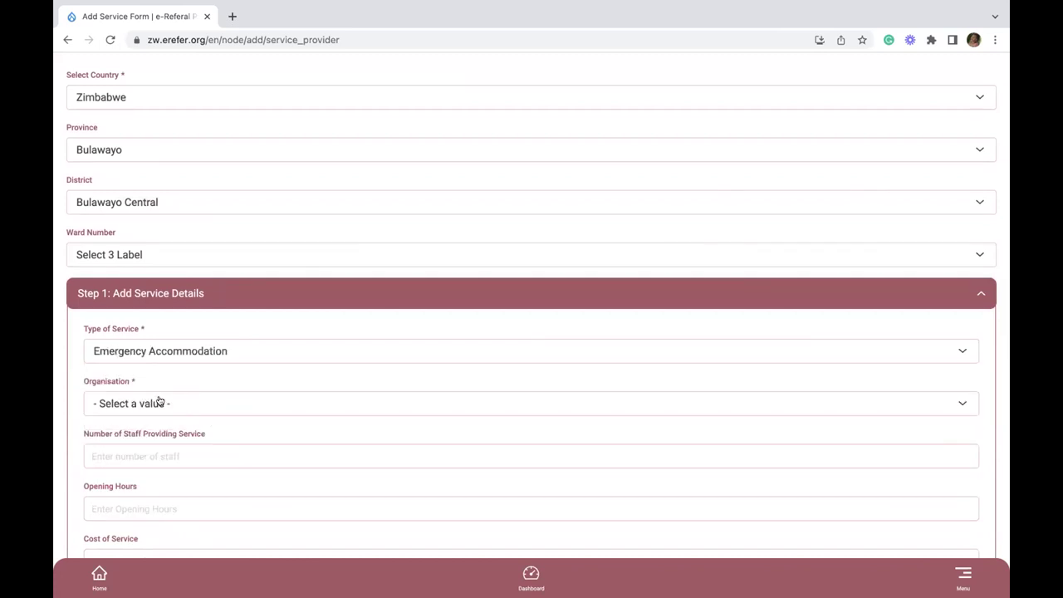
Search the organisations for FACT and select it as the organisation providing the service.
{"action": "scroll", "coordinate": [160, 403], "scroll_direction": "down", "scroll_amount": 1}
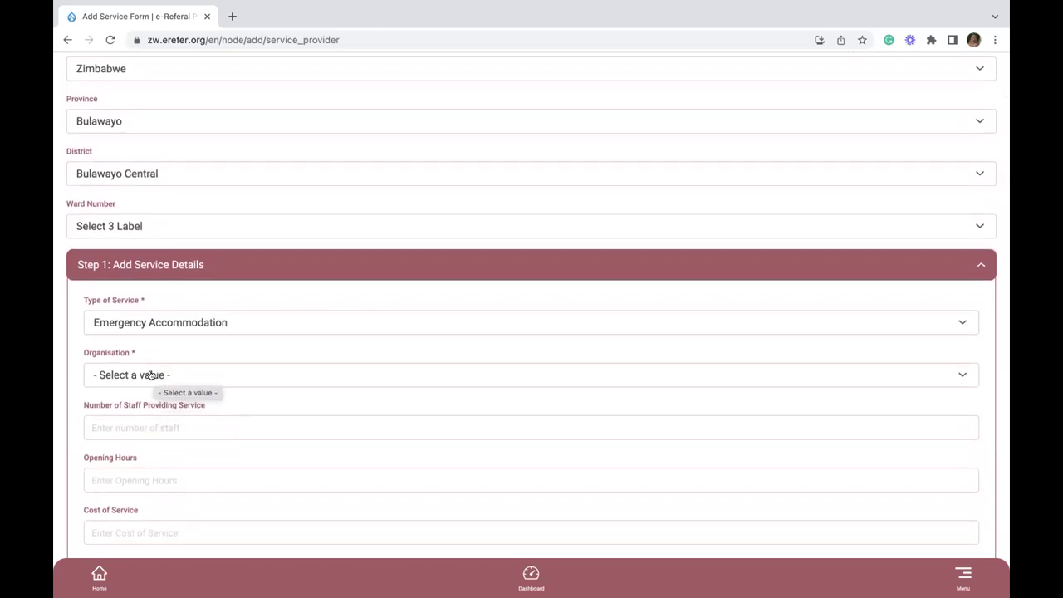
{"action": "left_click", "coordinate": [151, 375]}
{"action": "left_click", "coordinate": [138, 396]}
{"action": "type", "text": "A"}
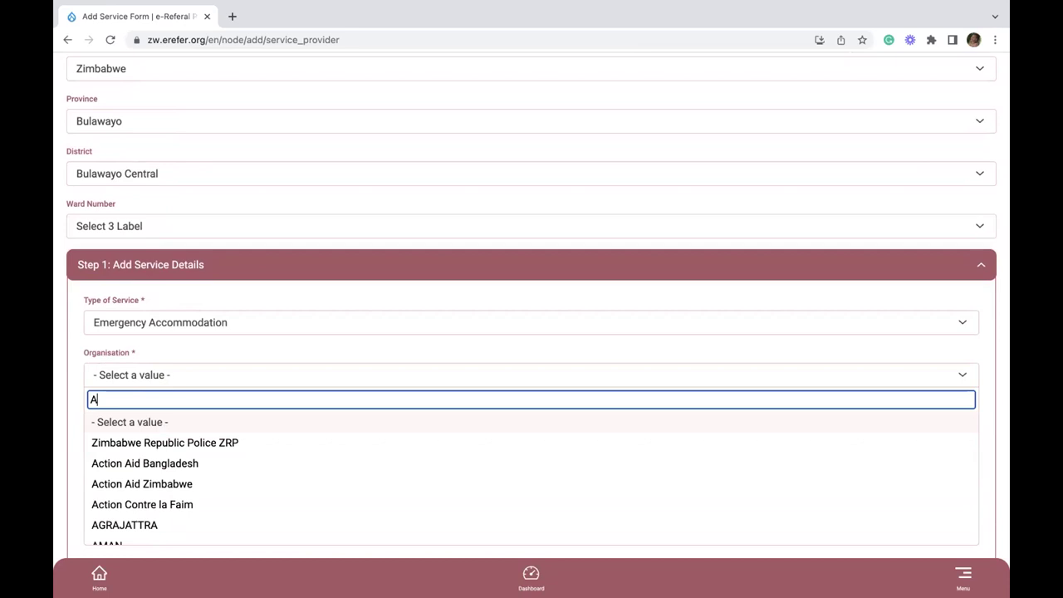
{"action": "type", "text": "FACT"}
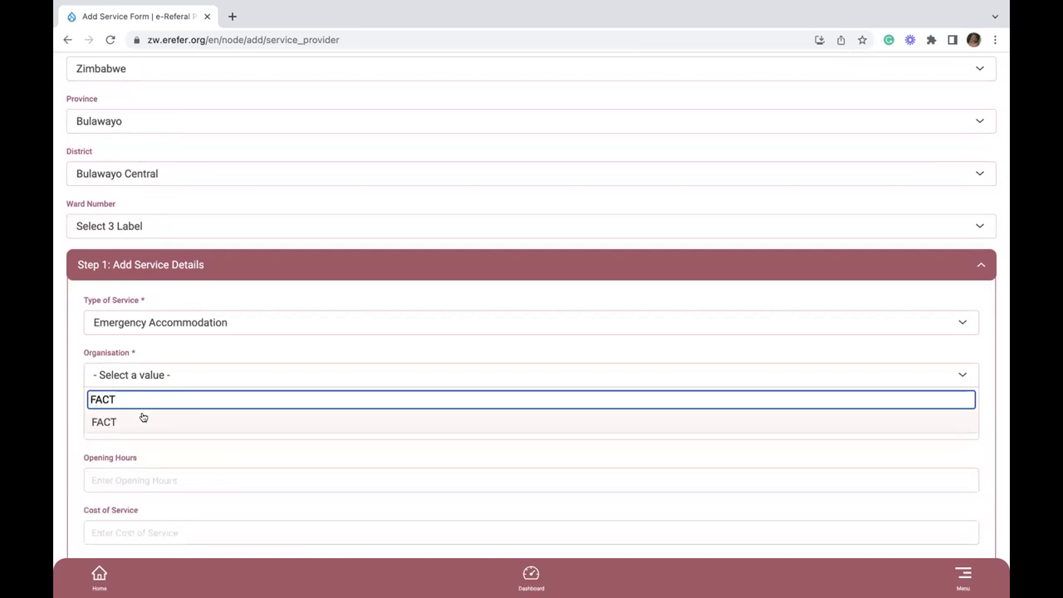
{"action": "left_click", "coordinate": [138, 417]}
Add the age groups 0-5, 6-11 and 15-17 to the service details.
{"action": "scroll", "coordinate": [168, 380], "scroll_direction": "down", "scroll_amount": 2}
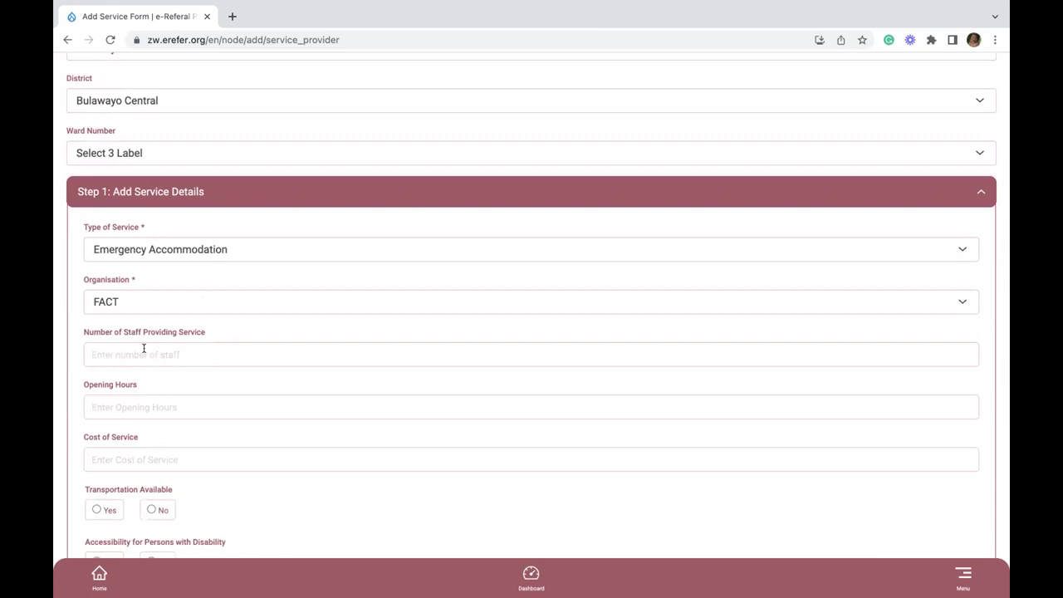
{"action": "scroll", "coordinate": [143, 349], "scroll_direction": "down", "scroll_amount": 3}
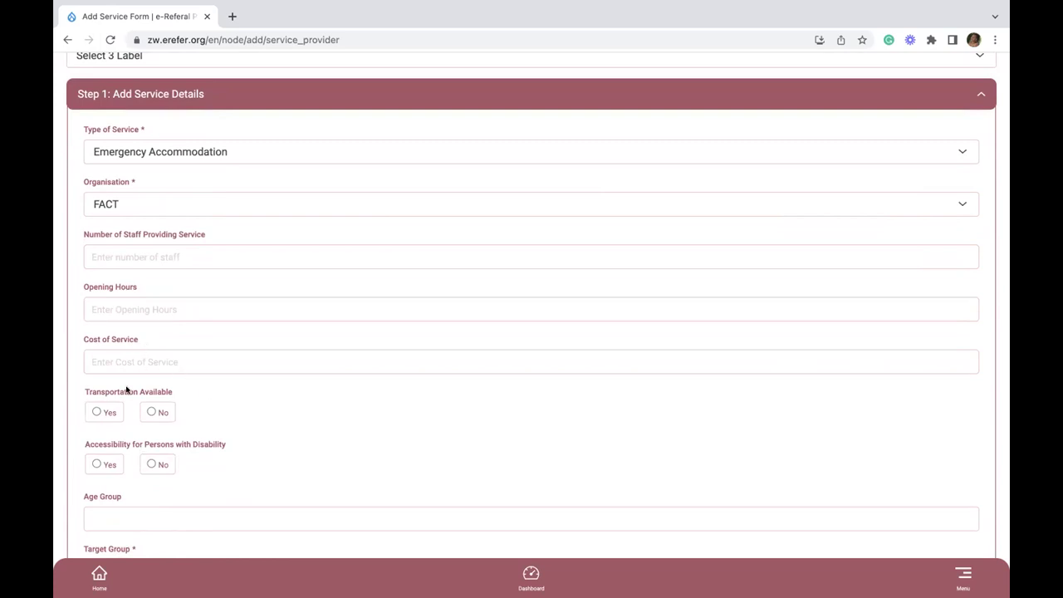
{"action": "scroll", "coordinate": [178, 408], "scroll_direction": "down", "scroll_amount": 1}
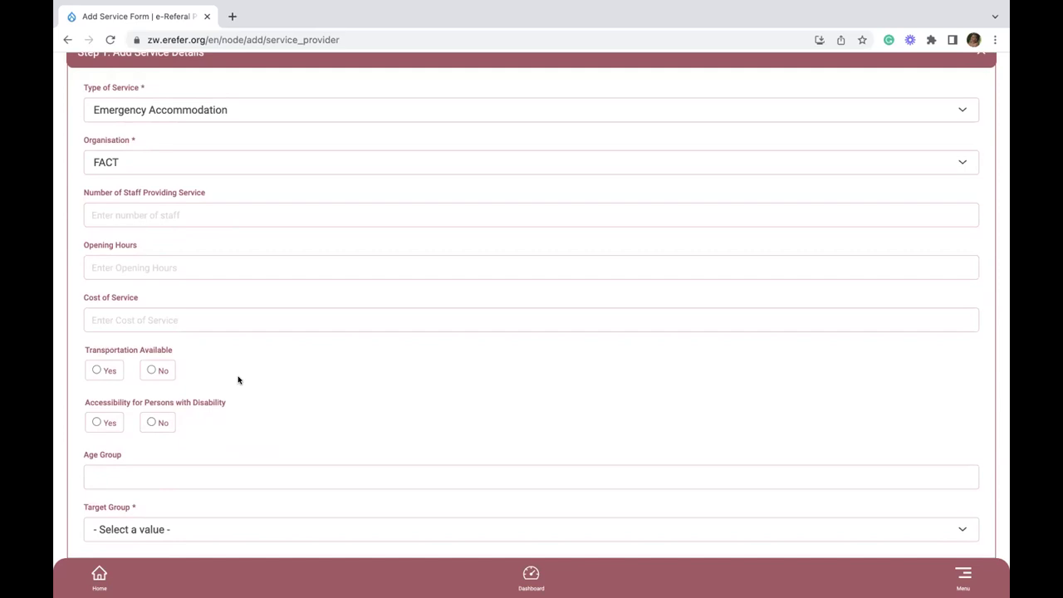
{"action": "scroll", "coordinate": [224, 379], "scroll_direction": "down", "scroll_amount": 2}
{"action": "left_click", "coordinate": [164, 399]}
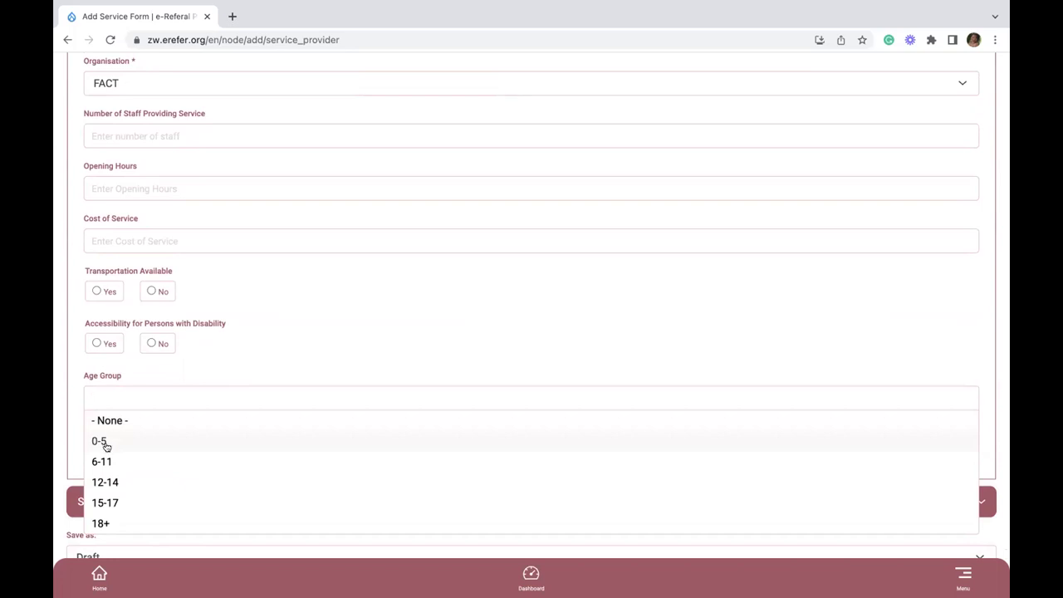
{"action": "left_click", "coordinate": [106, 444]}
{"action": "left_click", "coordinate": [135, 400]}
{"action": "left_click", "coordinate": [119, 464]}
{"action": "left_click", "coordinate": [183, 397]}
{"action": "left_click", "coordinate": [107, 503]}
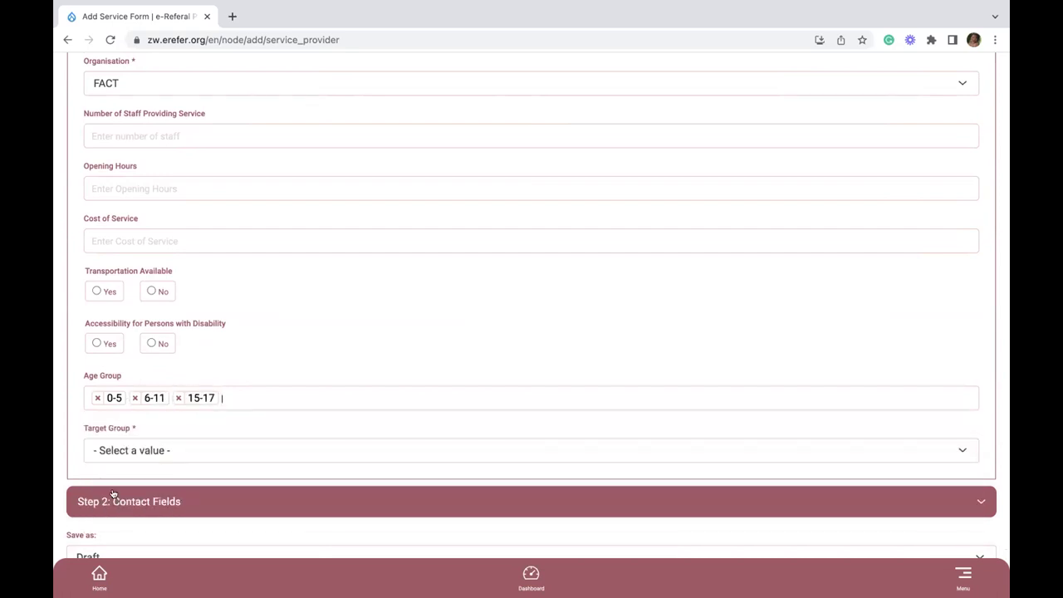
View the available Target Group options and close the list without choosing one.
{"action": "left_click", "coordinate": [152, 449]}
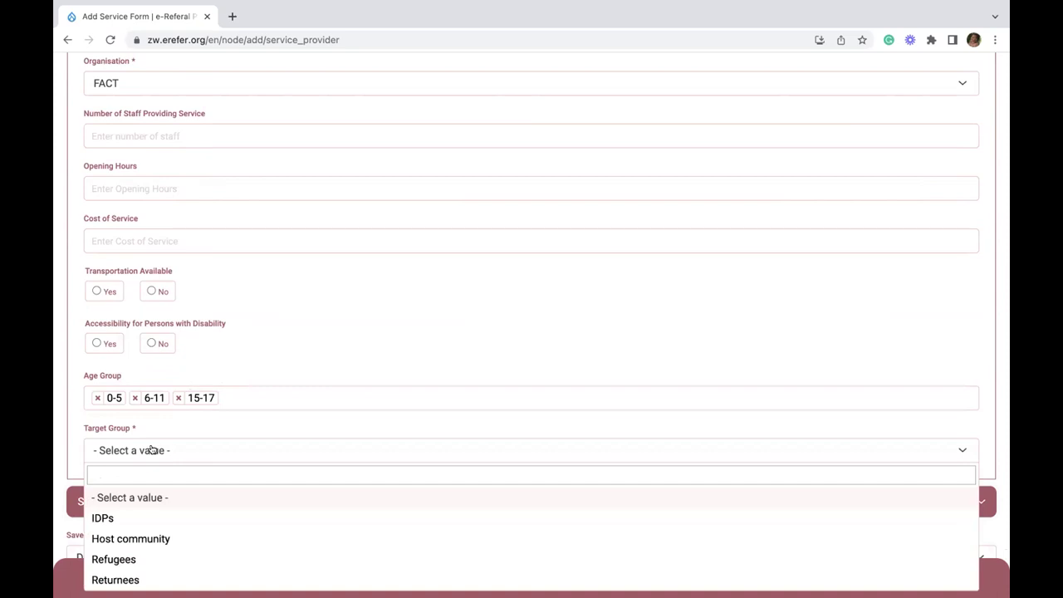
{"action": "scroll", "coordinate": [273, 464], "scroll_direction": "down", "scroll_amount": 1}
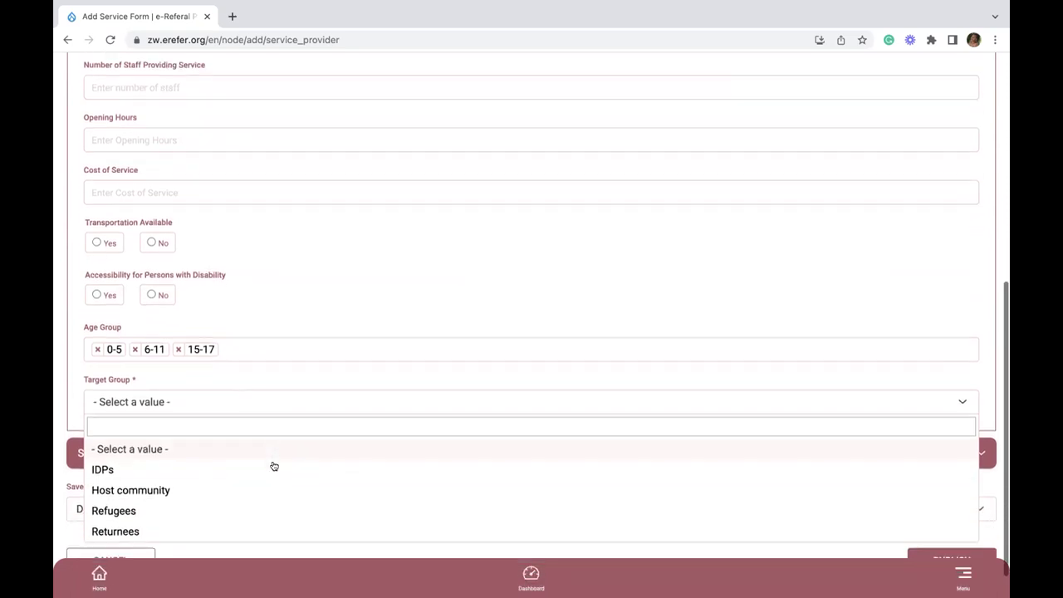
{"action": "left_click", "coordinate": [249, 384]}
Expand the Contact Fields section and examine the Service Mode options and the focal point fields without filling them in.
{"action": "left_click", "coordinate": [221, 448]}
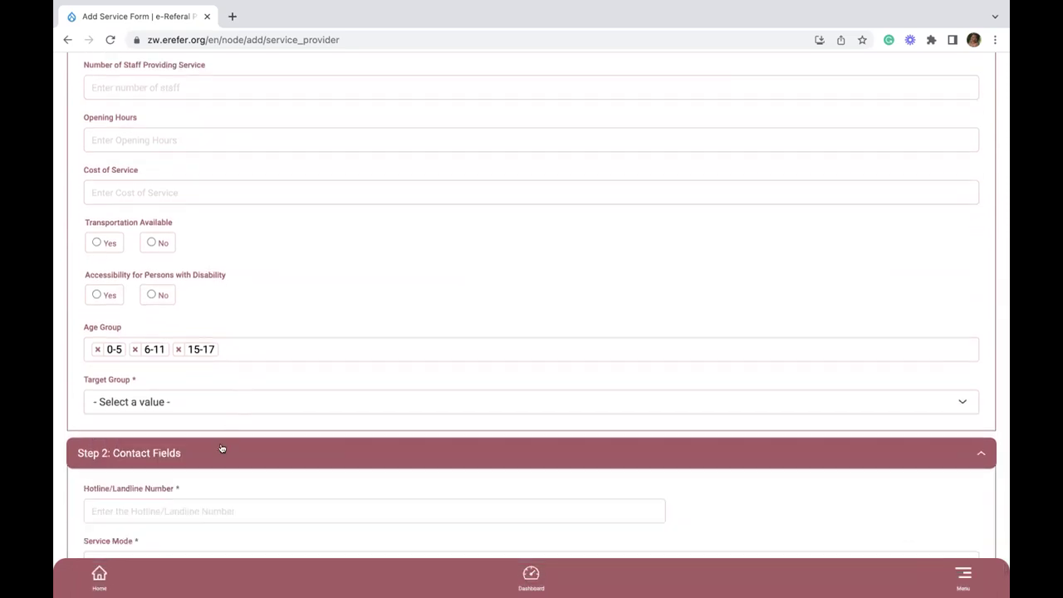
{"action": "scroll", "coordinate": [222, 448], "scroll_direction": "down", "scroll_amount": 2}
{"action": "scroll", "coordinate": [222, 449], "scroll_direction": "down", "scroll_amount": 3}
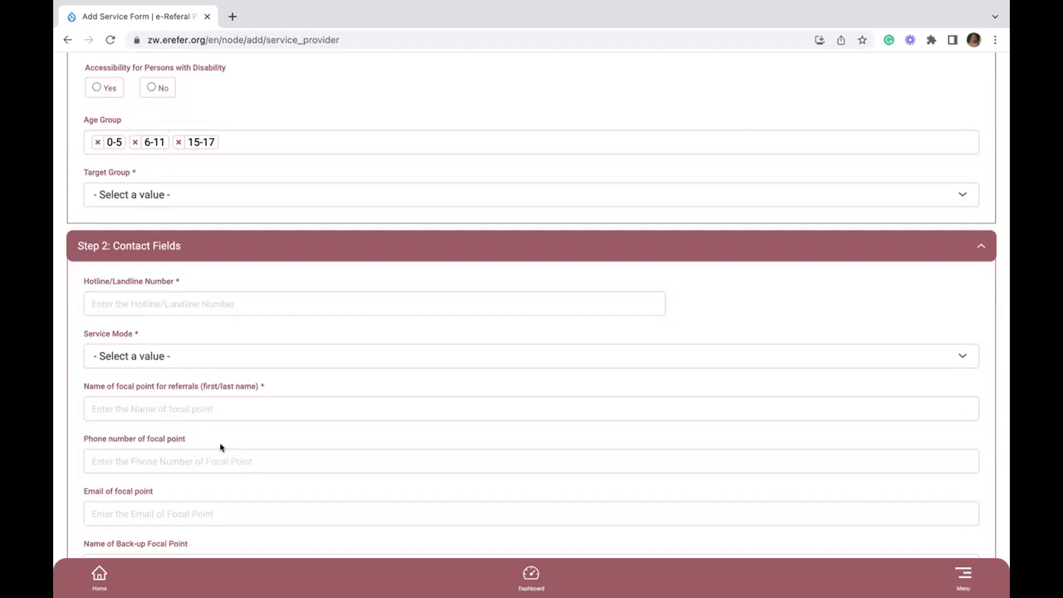
{"action": "left_click", "coordinate": [171, 359]}
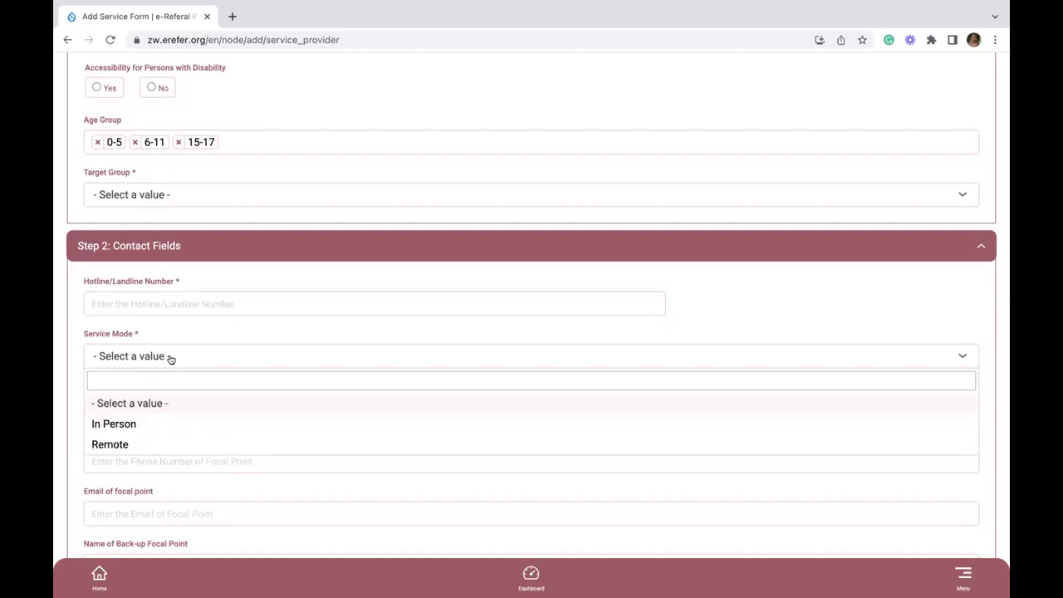
{"action": "left_click", "coordinate": [200, 339]}
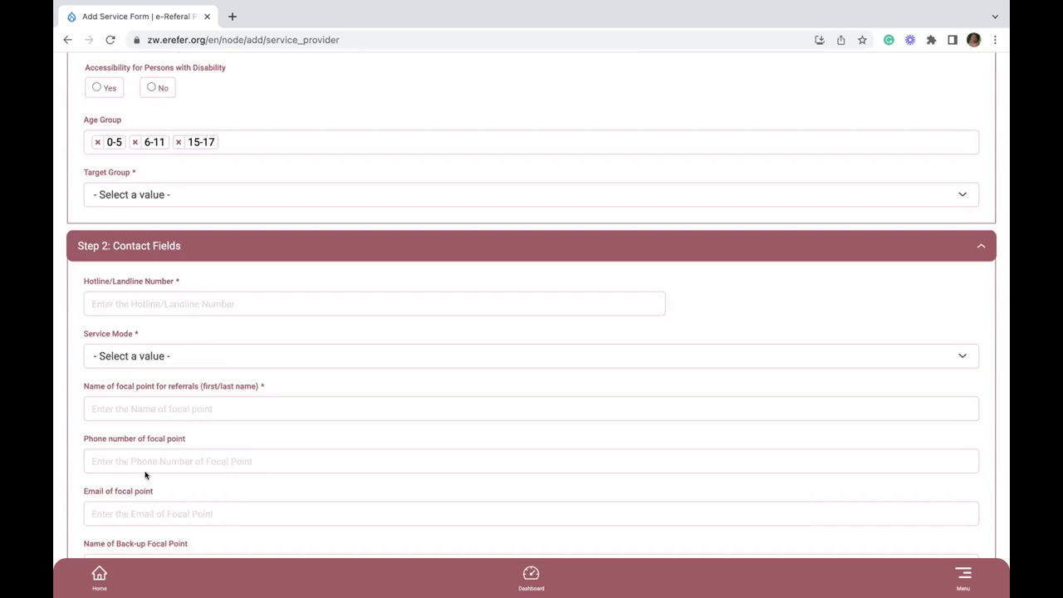
{"action": "scroll", "coordinate": [145, 453], "scroll_direction": "down", "scroll_amount": 3}
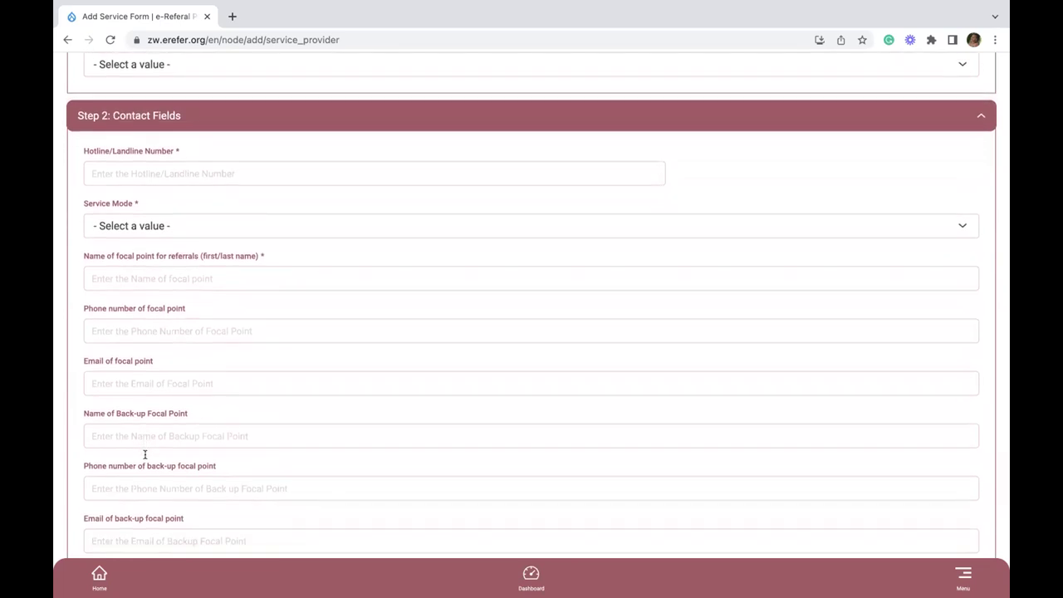
{"action": "scroll", "coordinate": [145, 454], "scroll_direction": "down", "scroll_amount": 3}
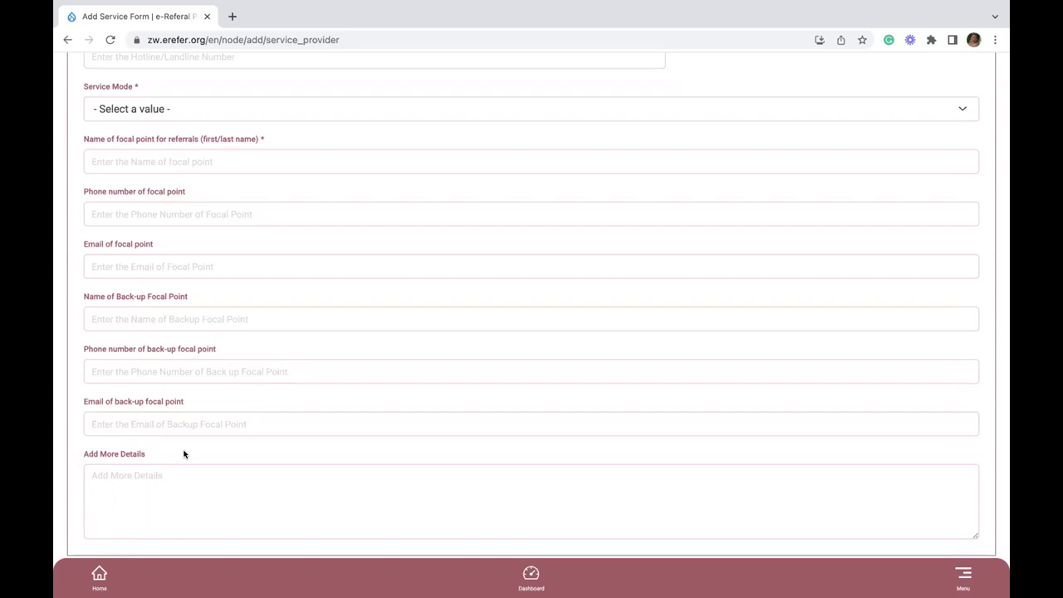
{"action": "scroll", "coordinate": [185, 454], "scroll_direction": "up", "scroll_amount": 2}
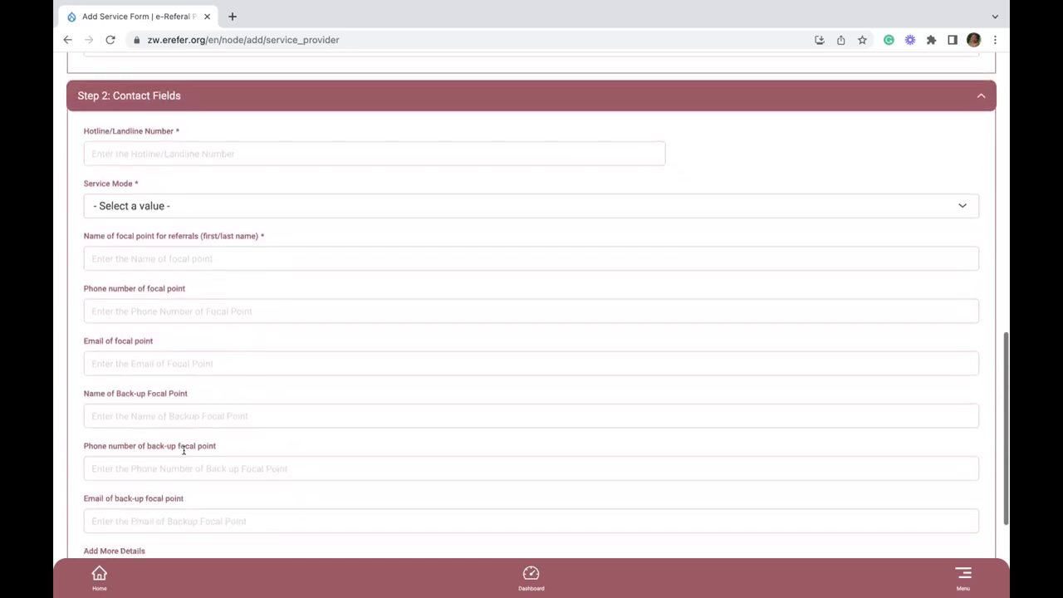
{"action": "scroll", "coordinate": [184, 454], "scroll_direction": "up", "scroll_amount": 2}
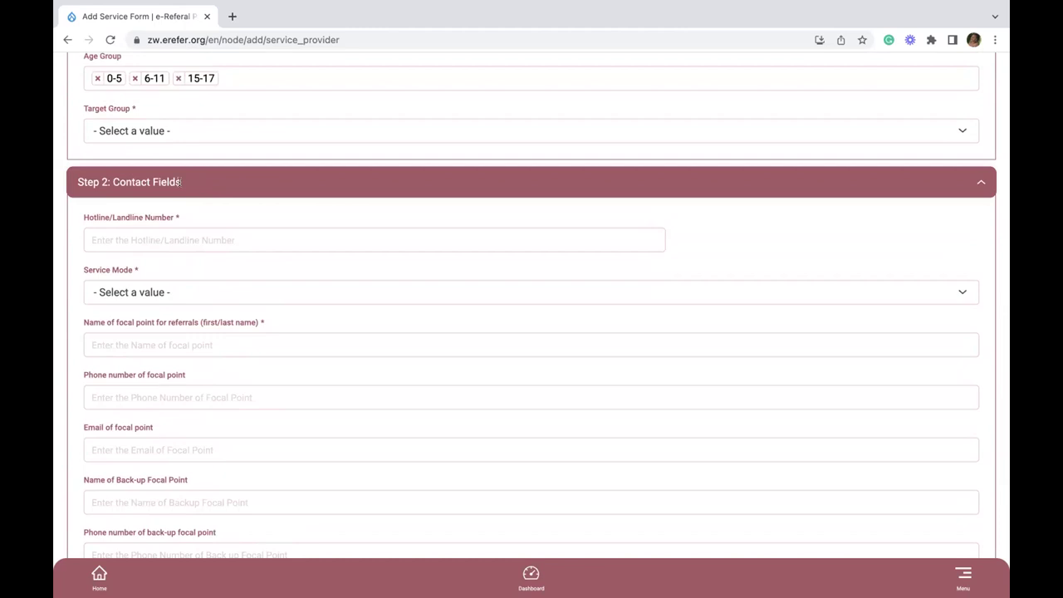
Collapse the Contact Fields section and review the location and service details entered earlier in the form.
{"action": "left_click", "coordinate": [181, 182]}
{"action": "scroll", "coordinate": [302, 362], "scroll_direction": "up", "scroll_amount": 5}
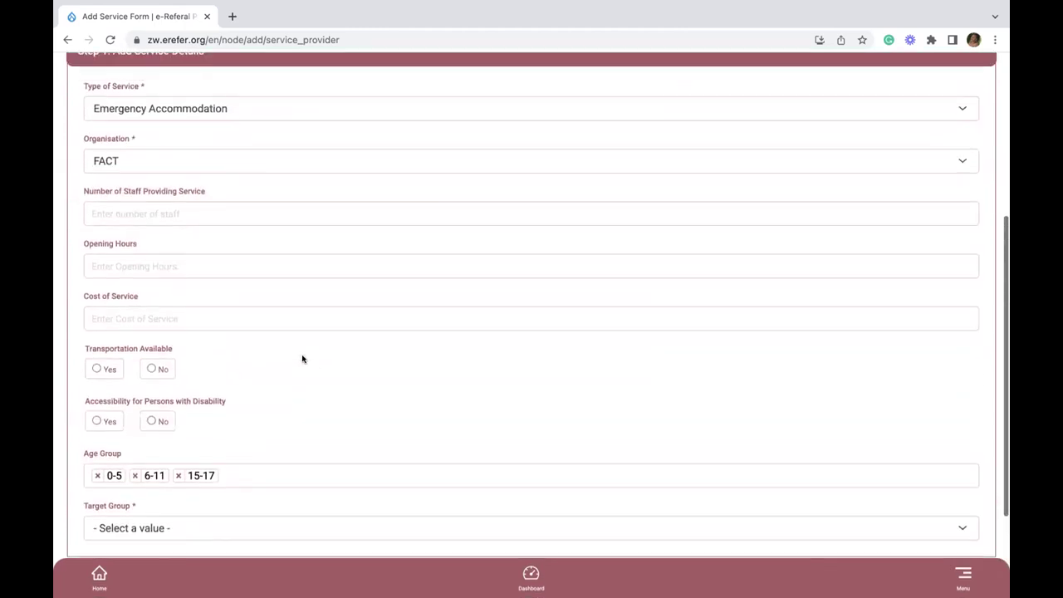
{"action": "scroll", "coordinate": [302, 355], "scroll_direction": "up", "scroll_amount": 3}
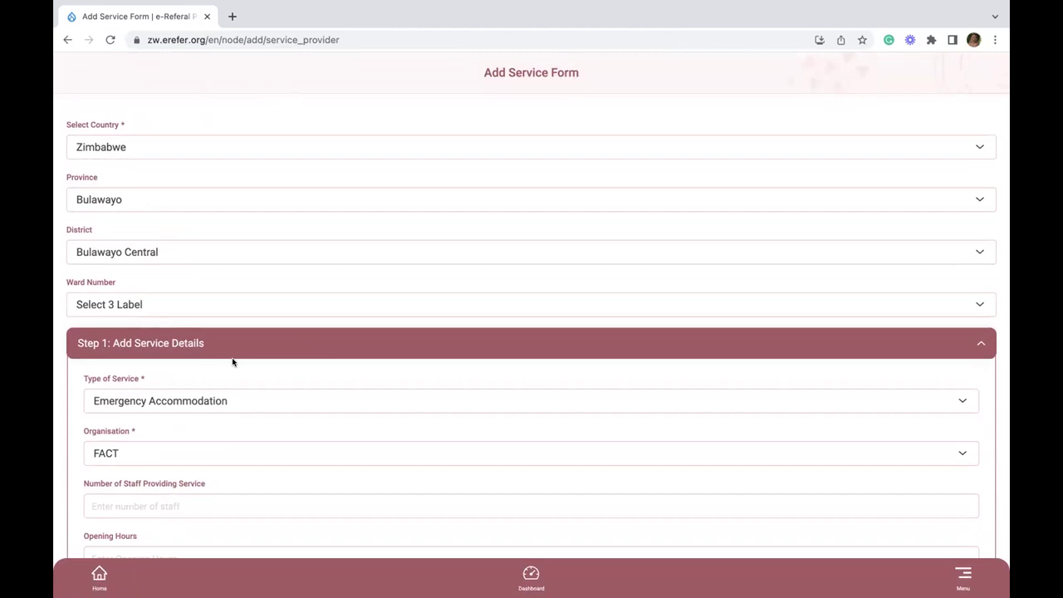
{"action": "scroll", "coordinate": [233, 362], "scroll_direction": "down", "scroll_amount": 2}
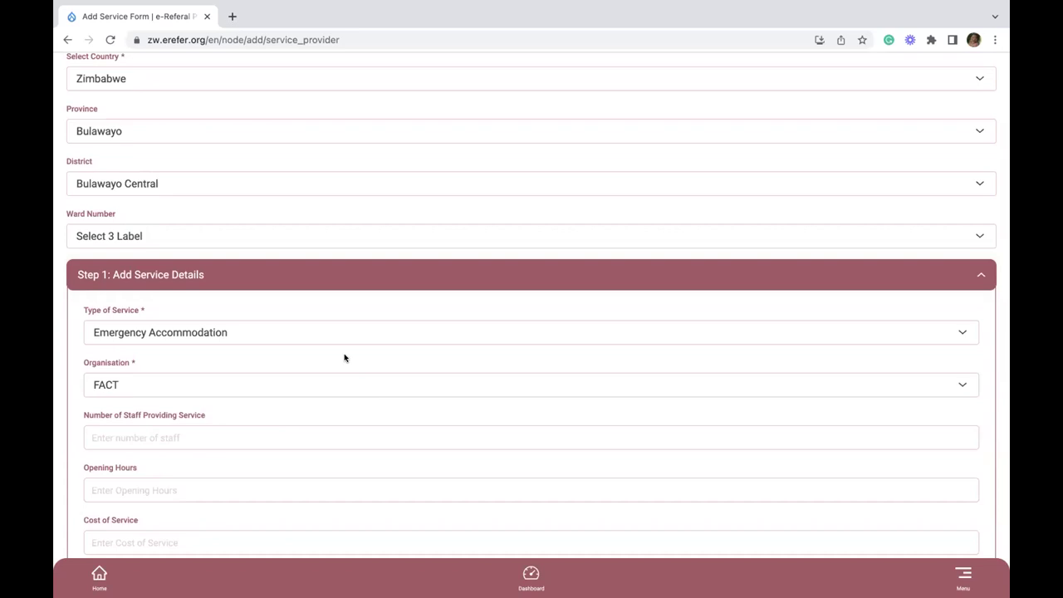
Review the remaining service form fields and return to the dashboard without publishing the service.
{"action": "scroll", "coordinate": [345, 358], "scroll_direction": "down", "scroll_amount": 5}
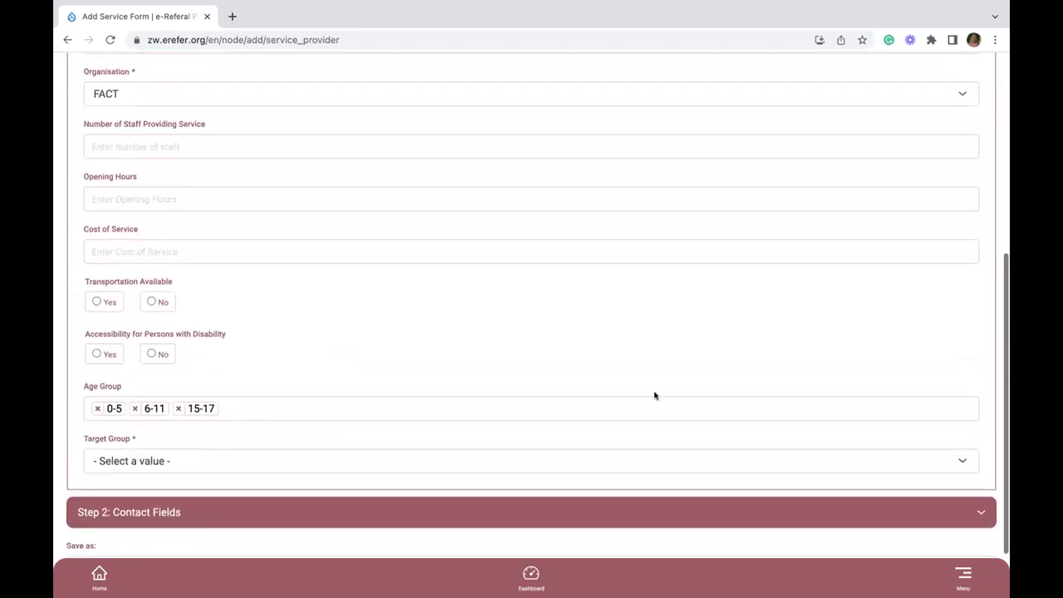
{"action": "scroll", "coordinate": [656, 393], "scroll_direction": "down", "scroll_amount": 1}
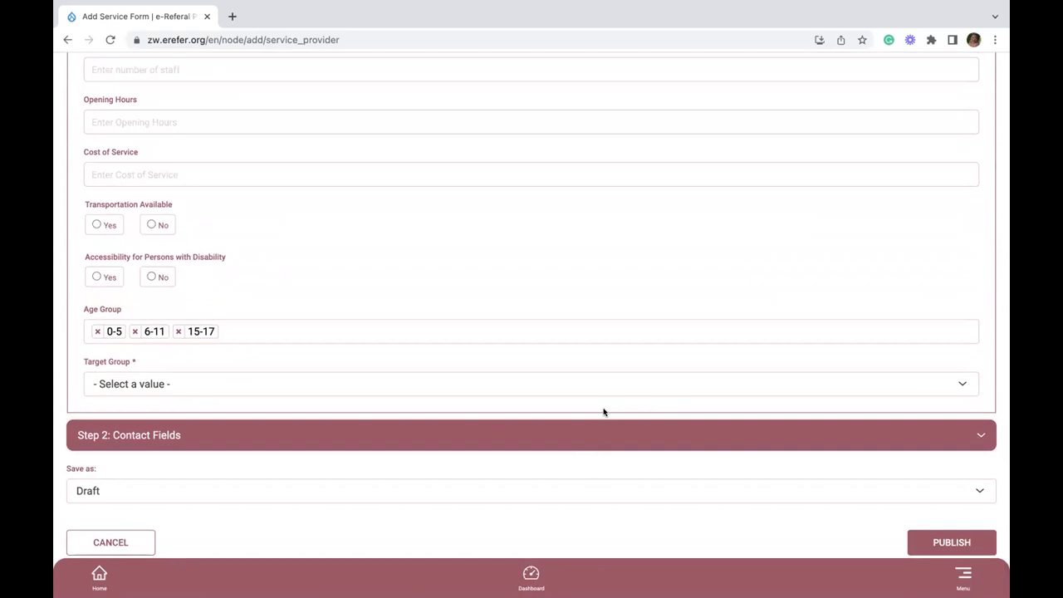
{"action": "scroll", "coordinate": [604, 412], "scroll_direction": "up", "scroll_amount": 4}
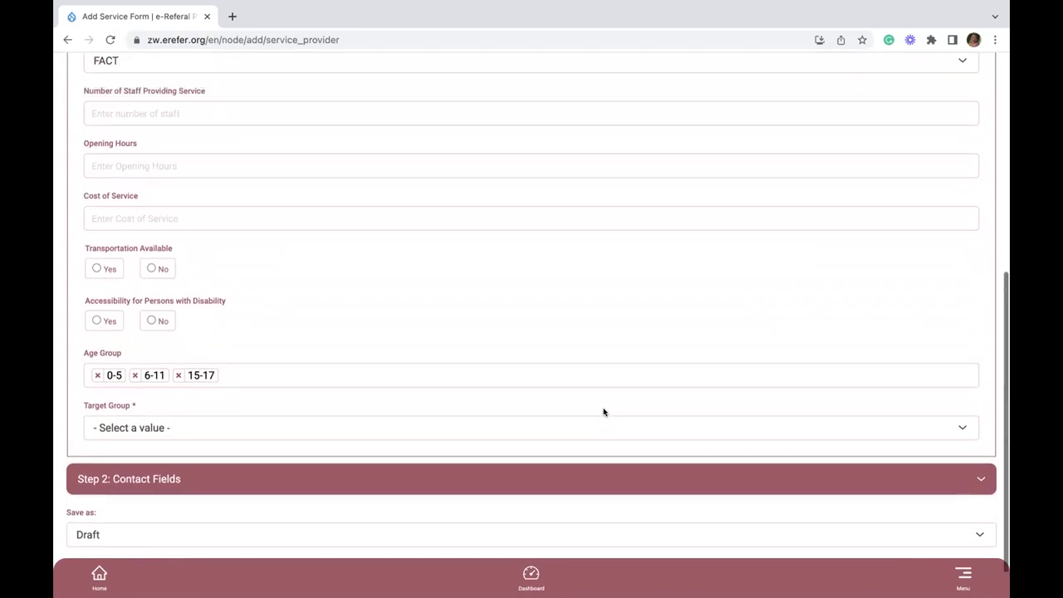
{"action": "scroll", "coordinate": [498, 432], "scroll_direction": "down", "scroll_amount": 4}
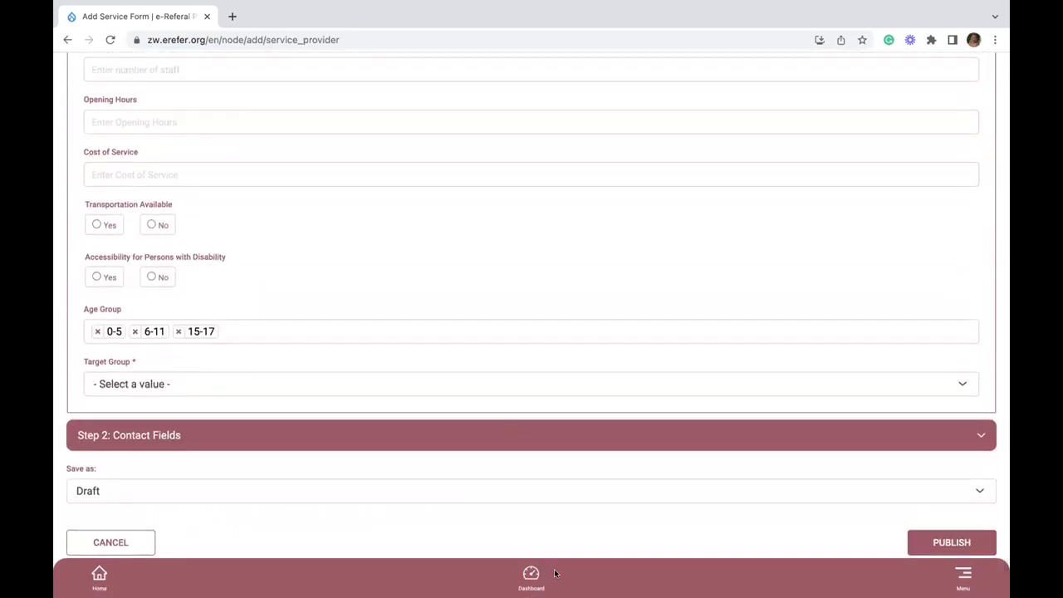
{"action": "left_click", "coordinate": [531, 573]}
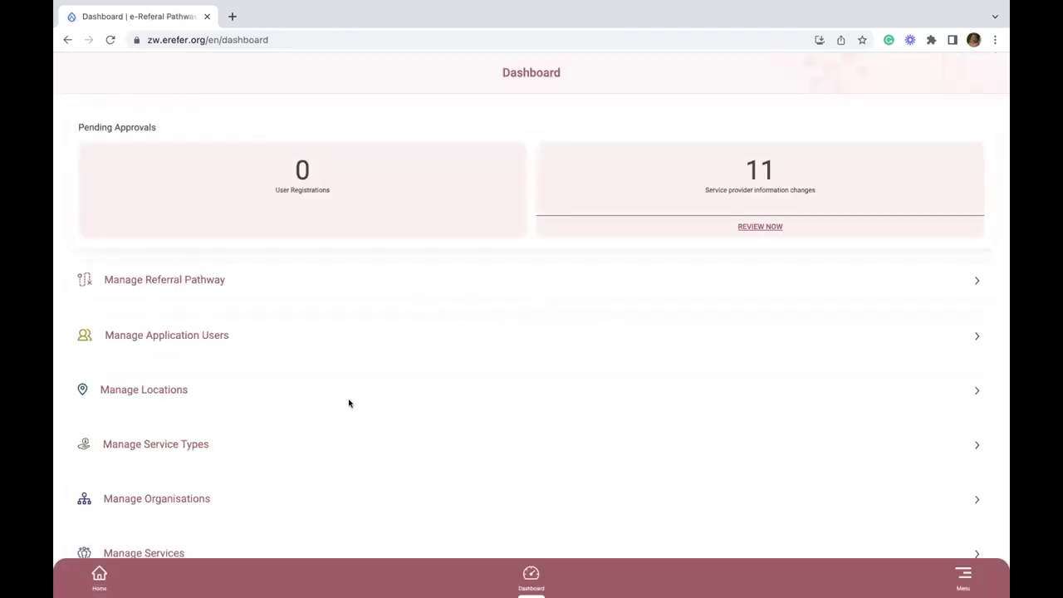
Start a new referral pathway titled "AoR Testing RPW" with Zimbabwe as its country.
{"action": "scroll", "coordinate": [348, 403], "scroll_direction": "down", "scroll_amount": 1}
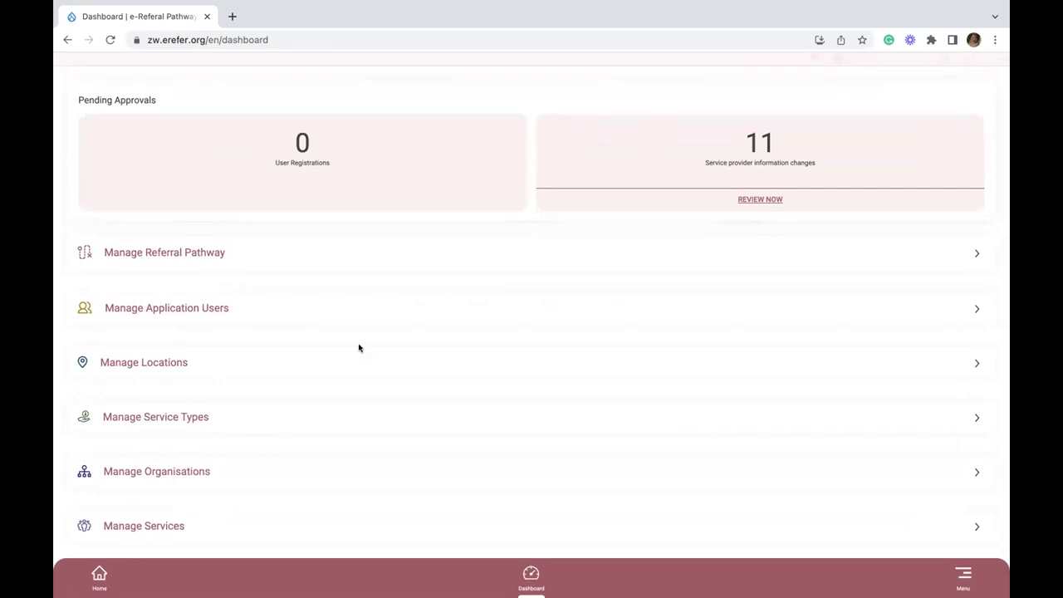
{"action": "left_click", "coordinate": [212, 254]}
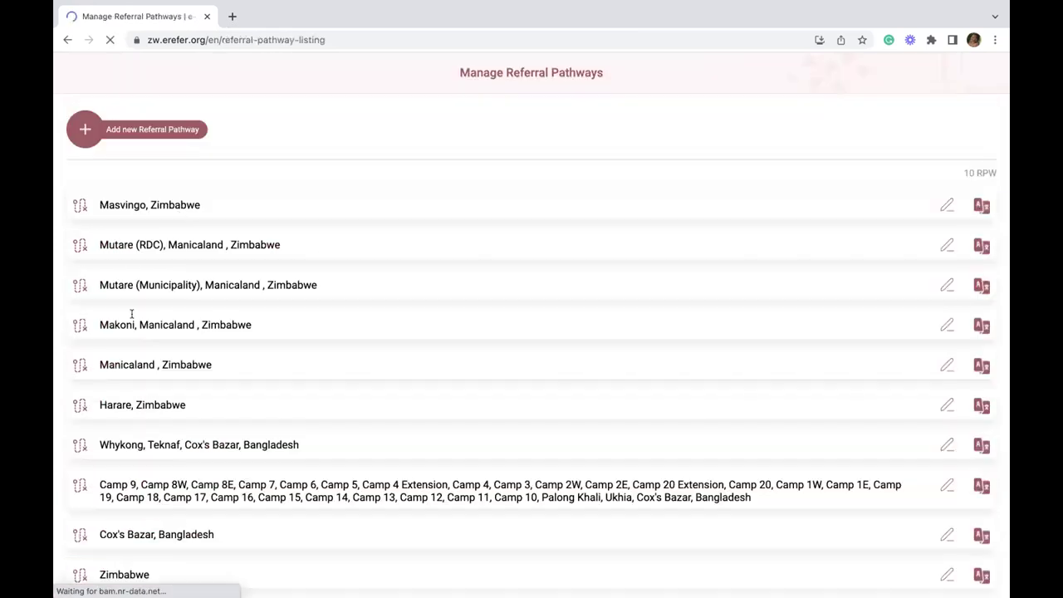
{"action": "left_click", "coordinate": [84, 132]}
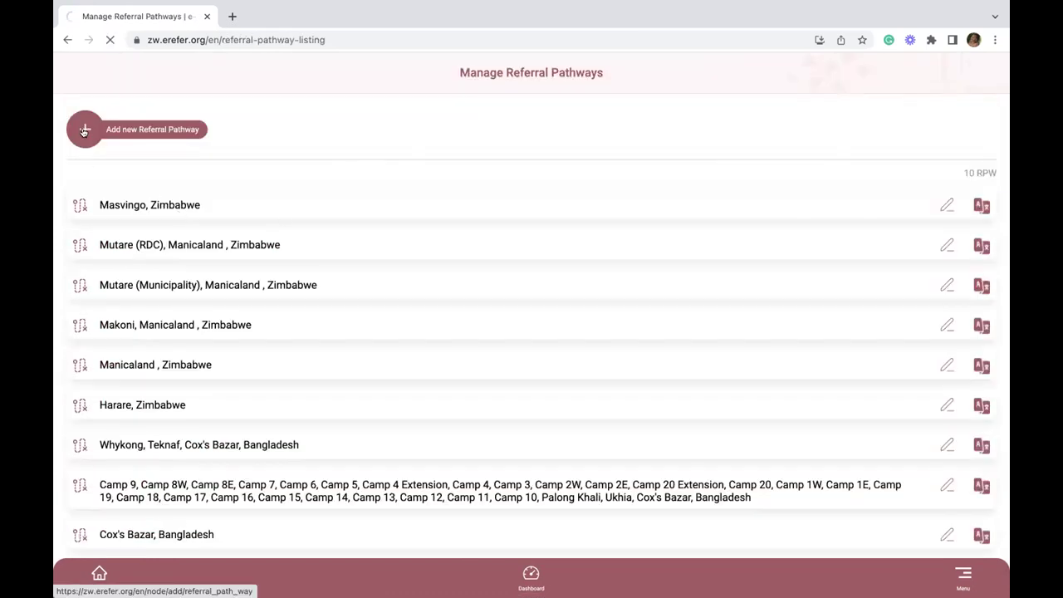
{"action": "left_click", "coordinate": [143, 148]}
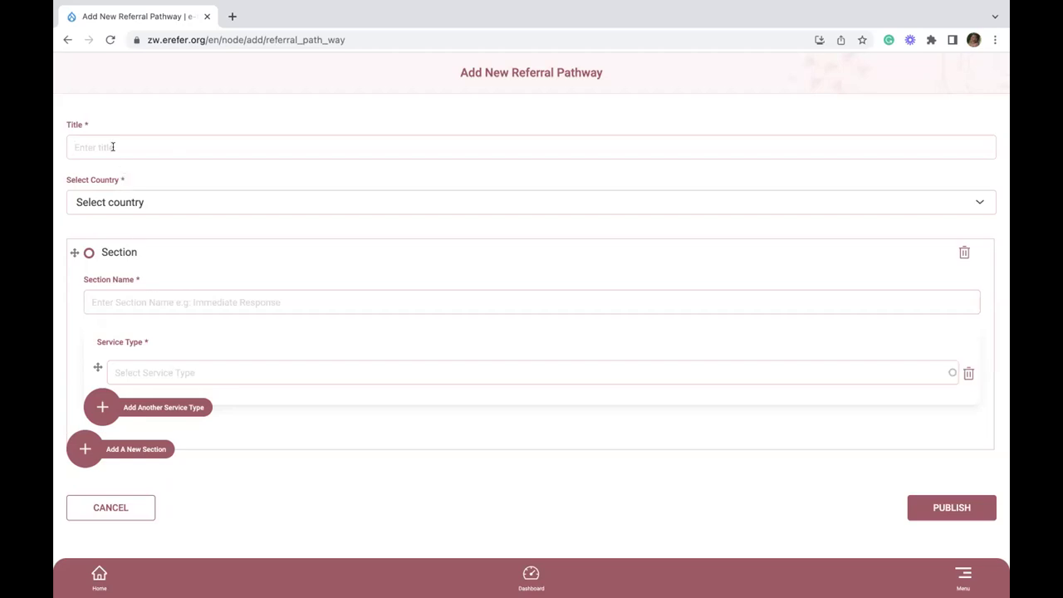
{"action": "type", "text": "AoR Testing RPW"}
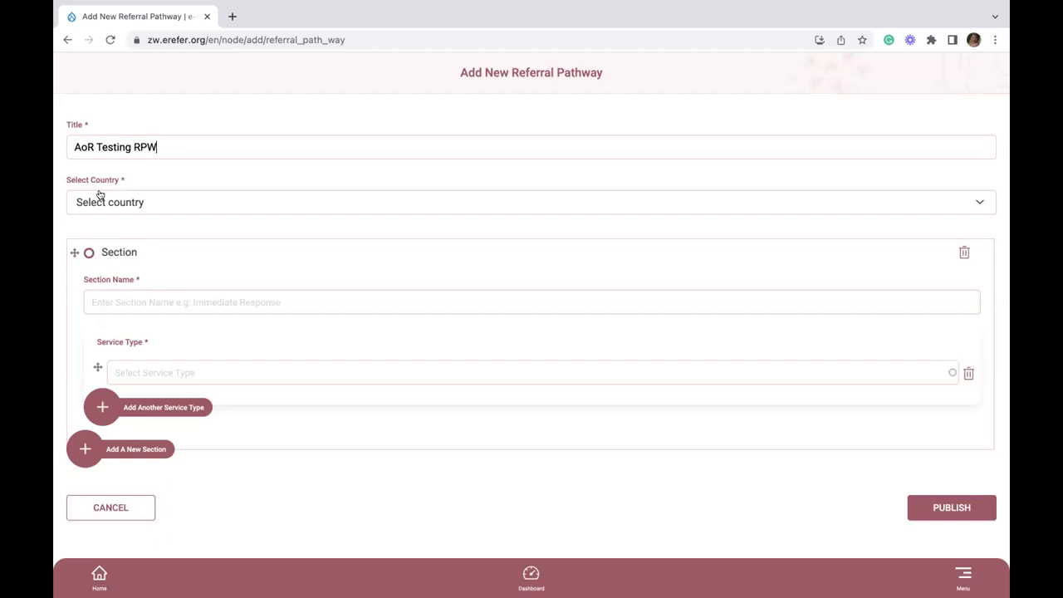
{"action": "left_click", "coordinate": [99, 199]}
{"action": "left_click", "coordinate": [107, 266]}
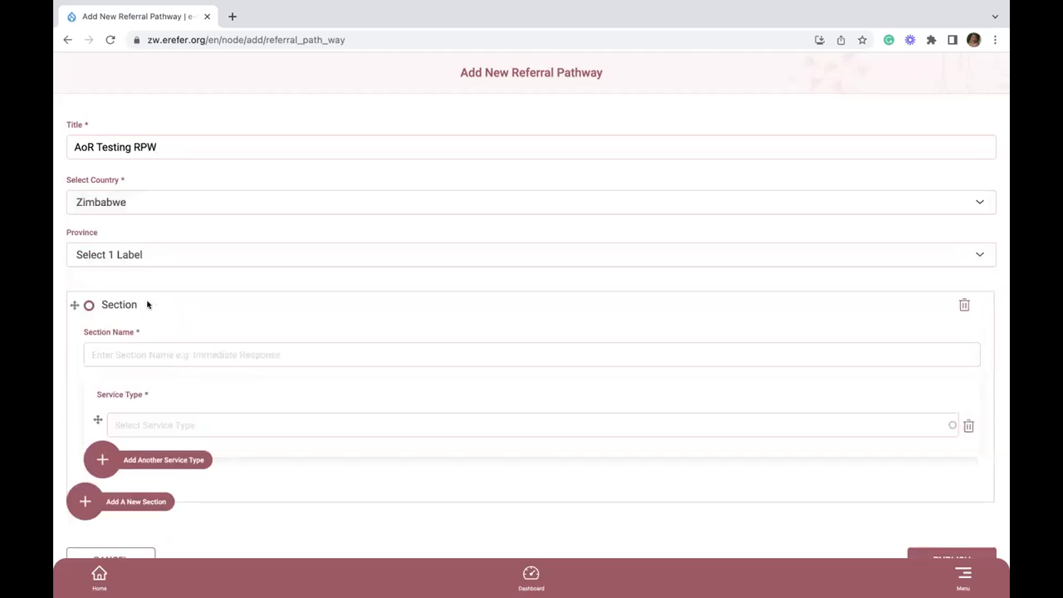
Name the pathway's section "Immediate Response" and set the province to Bulawayo.
{"action": "left_click", "coordinate": [133, 354]}
{"action": "type", "text": "Immedi"}
{"action": "key", "text": "BackSpace"}
{"action": "key", "text": "BackSpace"}
{"action": "type", "text": "diate "}
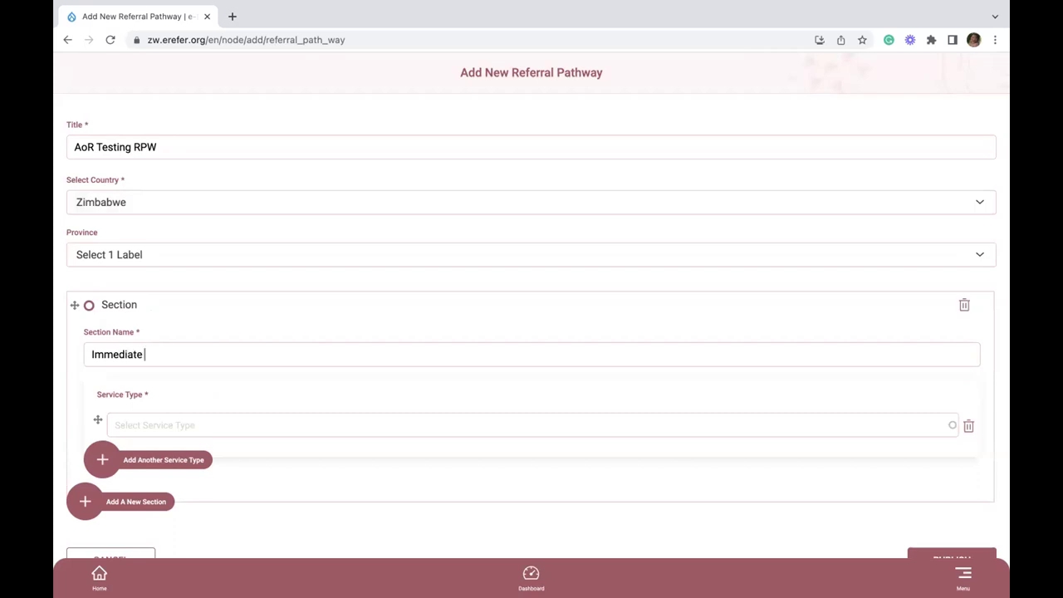
{"action": "type", "text": "Response"}
{"action": "left_click", "coordinate": [119, 253]}
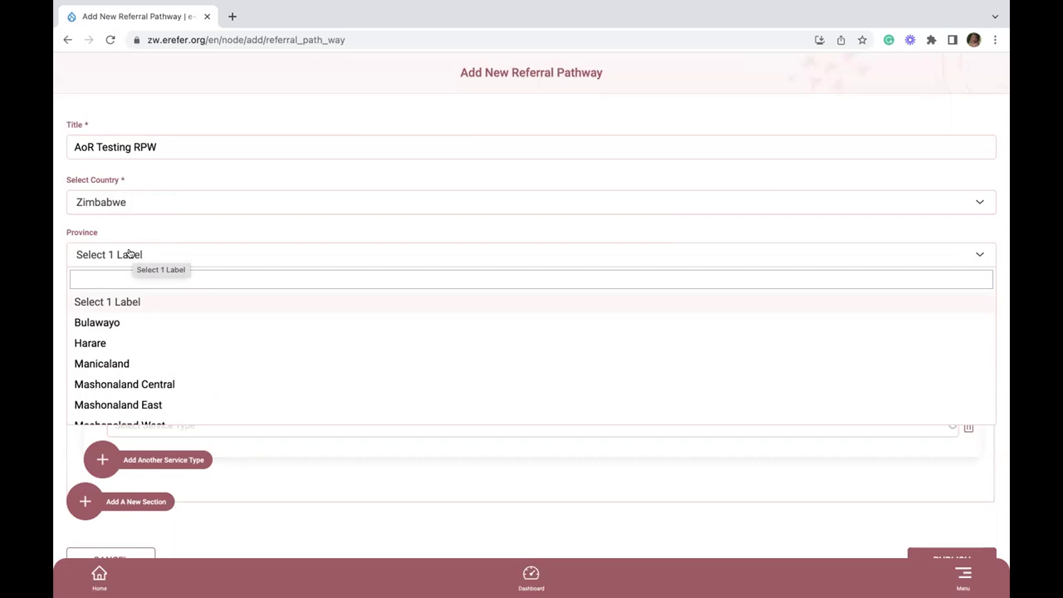
{"action": "left_click", "coordinate": [96, 323]}
Set the first service type of the Immediate Response section to Health Services.
{"action": "scroll", "coordinate": [158, 303], "scroll_direction": "down", "scroll_amount": 2}
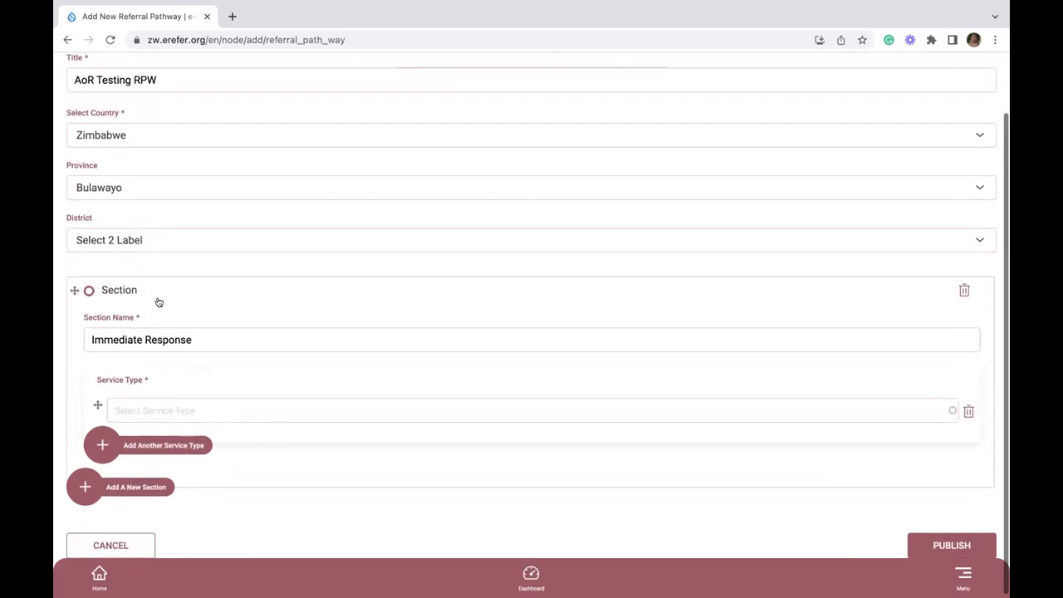
{"action": "left_click", "coordinate": [154, 404]}
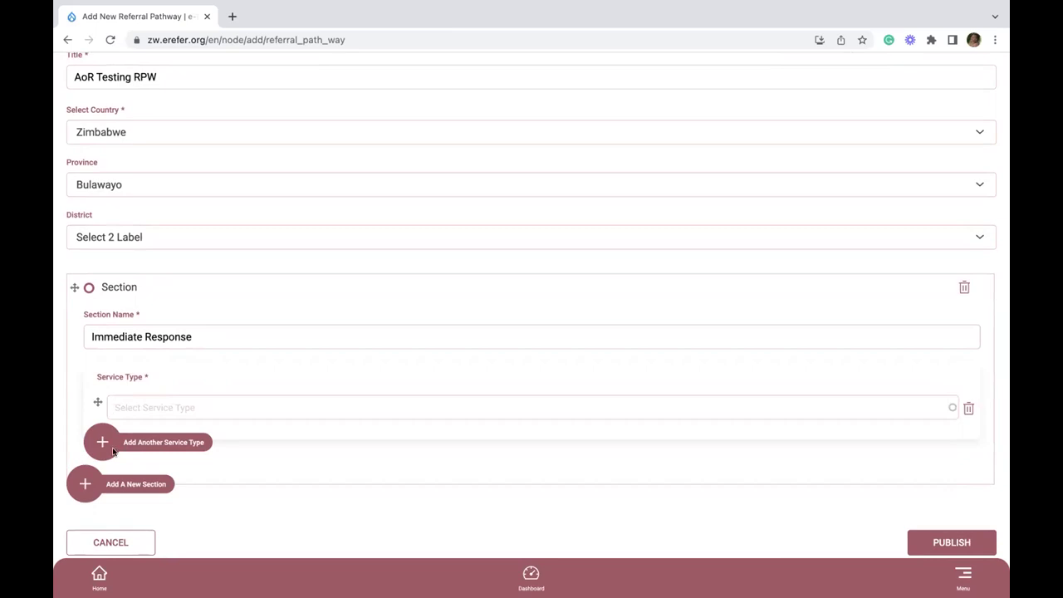
{"action": "left_click", "coordinate": [114, 406]}
{"action": "type", "text": "Health Services"}
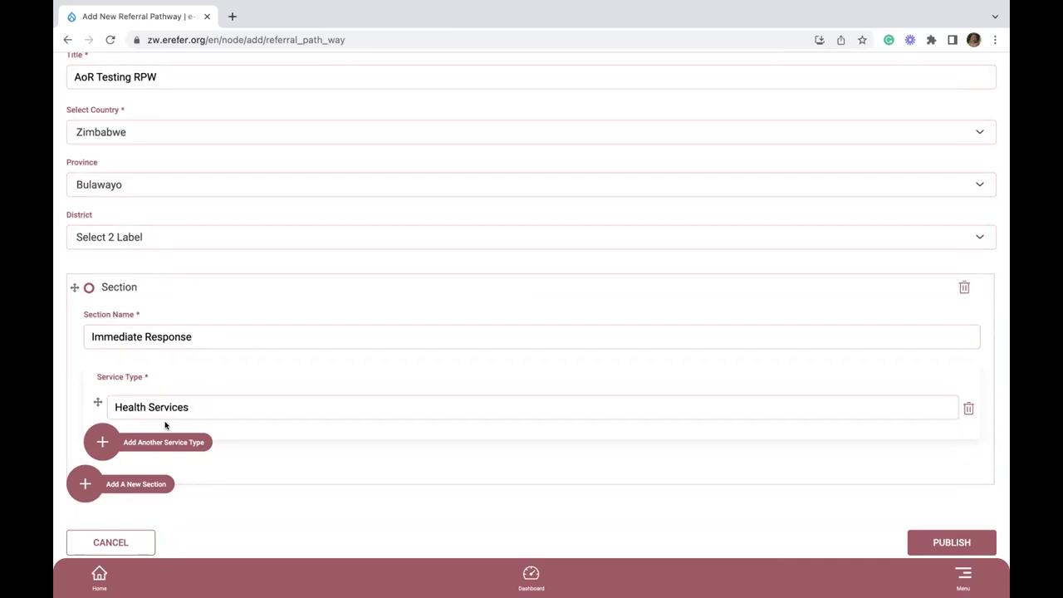
{"action": "left_click", "coordinate": [159, 433]}
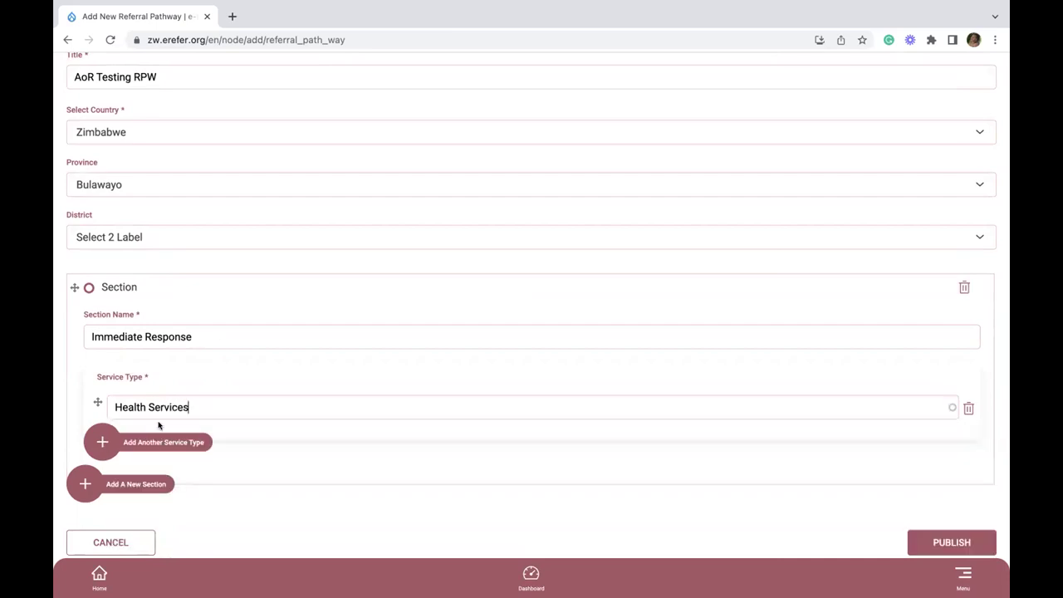
Add Psychosocial Services as the second service type in the Immediate Response section.
{"action": "left_click", "coordinate": [102, 442]}
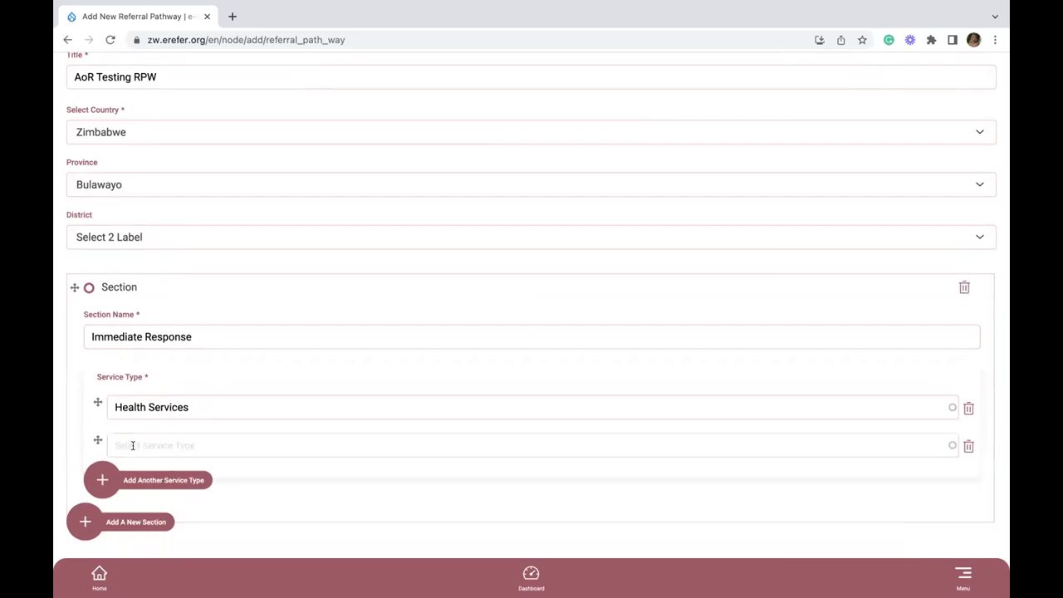
{"action": "type", "text": "Pysch"}
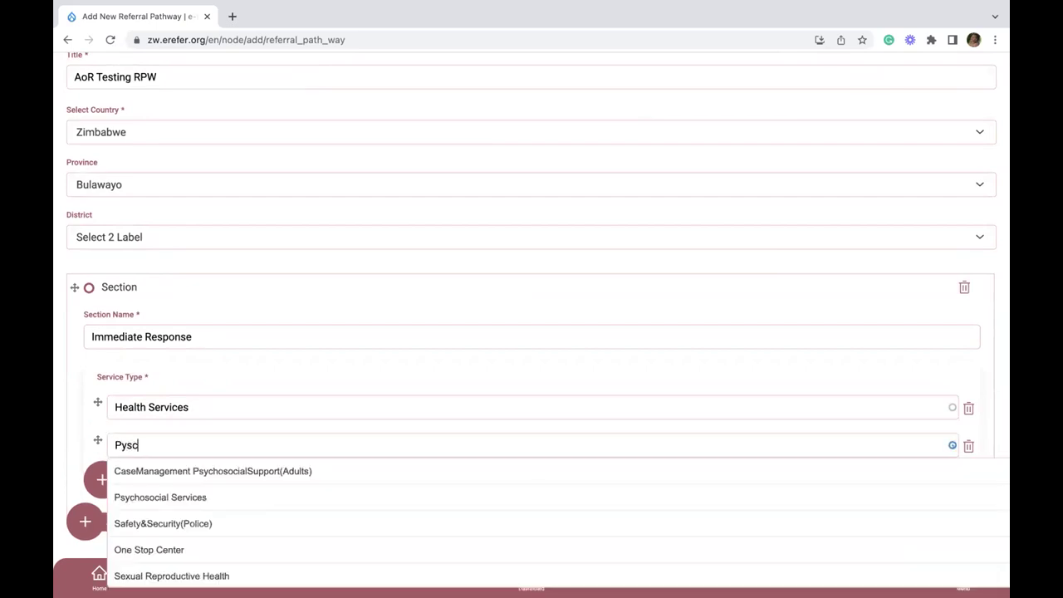
{"action": "key", "text": "BackSpace"}
{"action": "key", "text": "BackSpace"}
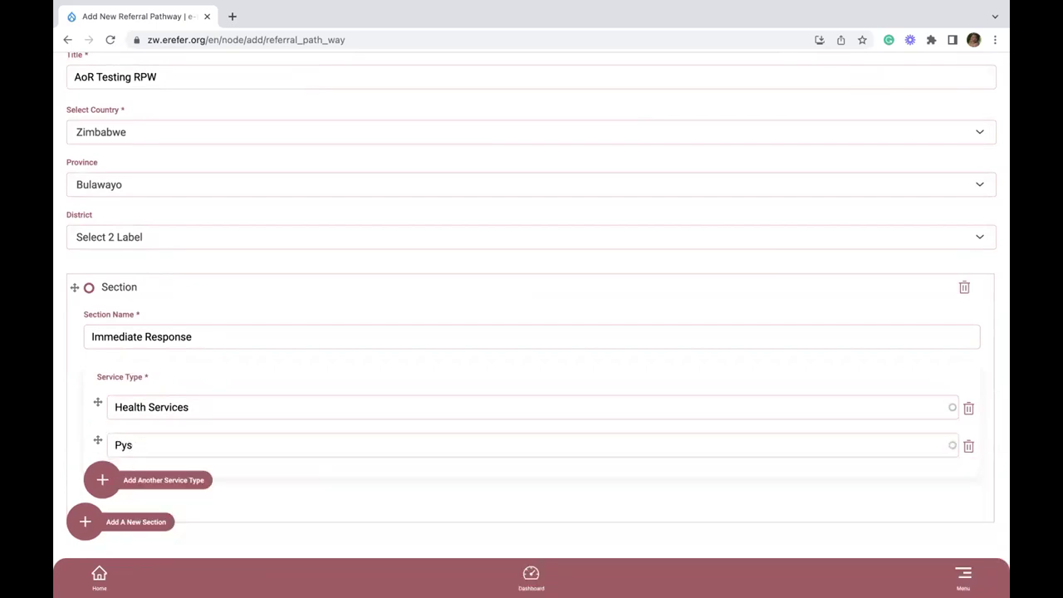
{"action": "key", "text": "BackSpace"}
{"action": "type", "text": "syc"}
{"action": "left_click", "coordinate": [147, 501]}
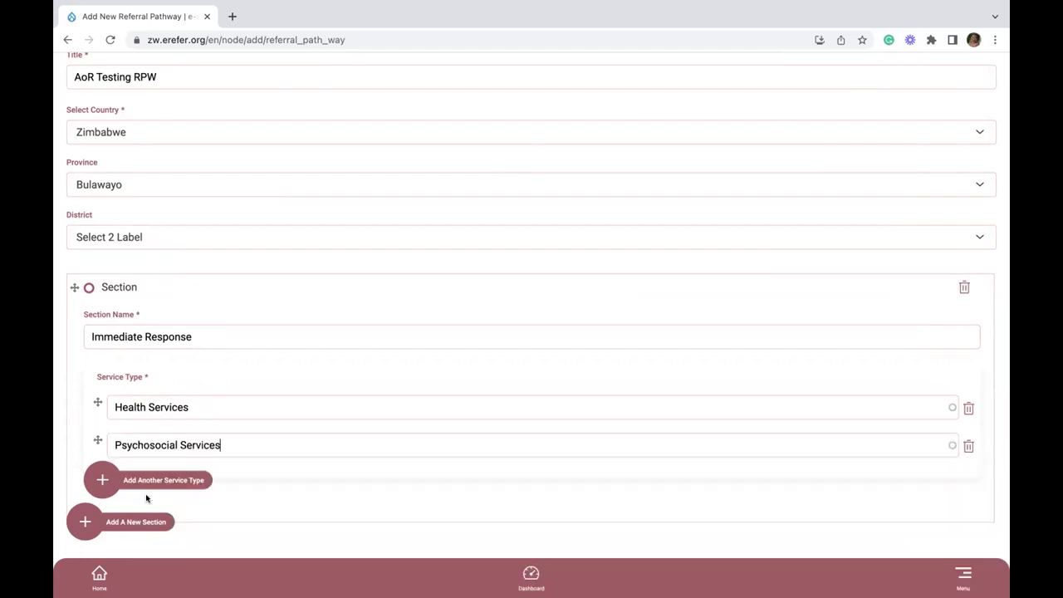
Add Safety&Security(Police) as the third service type in the section.
{"action": "left_click", "coordinate": [102, 480]}
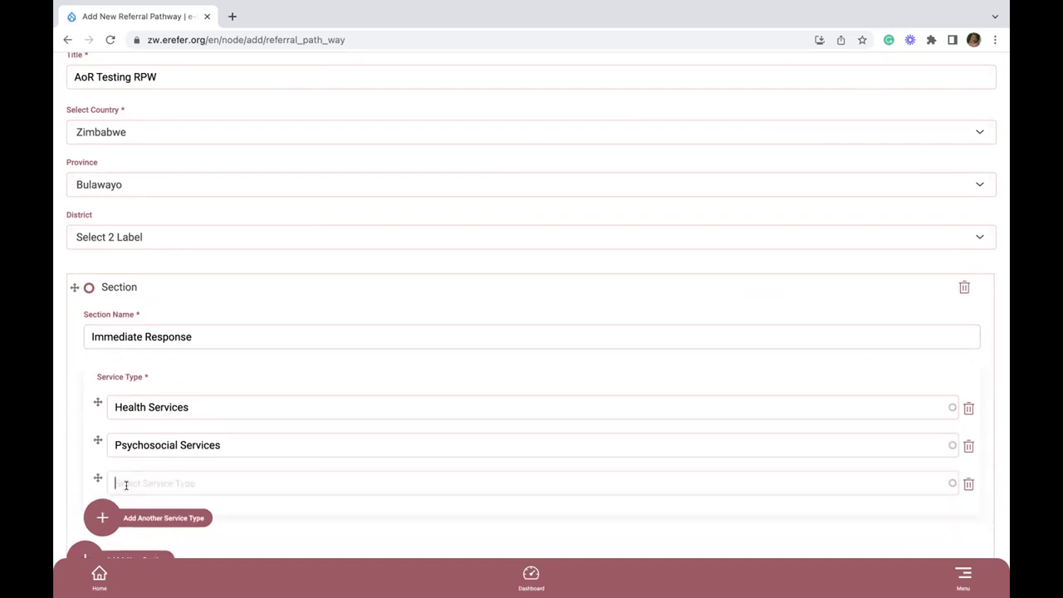
{"action": "type", "text": "Safe"}
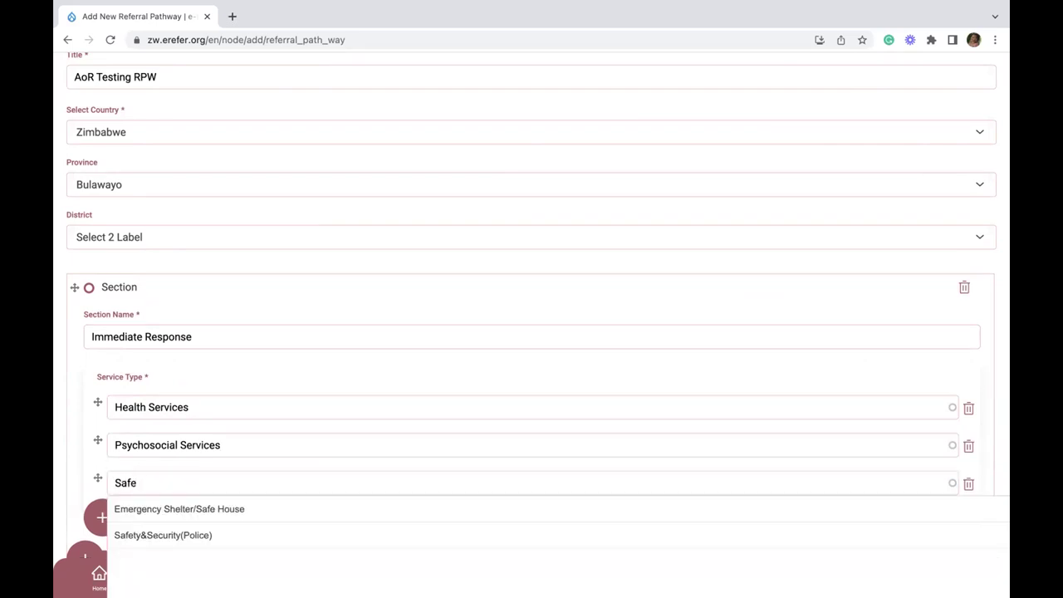
{"action": "type", "text": "ty"}
{"action": "left_click", "coordinate": [135, 508]}
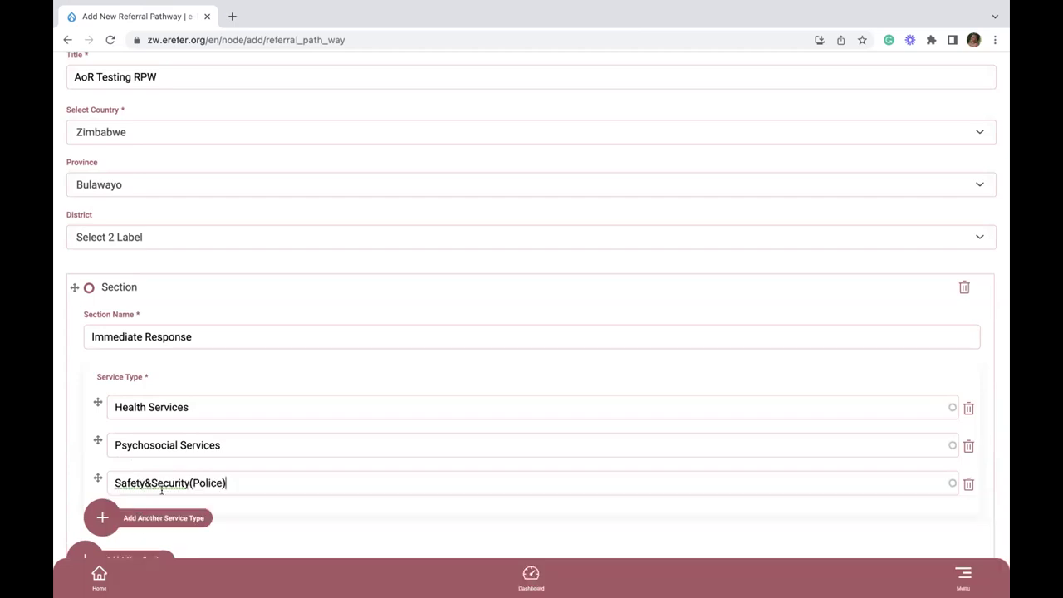
Add Legal Services as the fourth service type in the section.
{"action": "left_click", "coordinate": [100, 515]}
{"action": "type", "text": "Legal"}
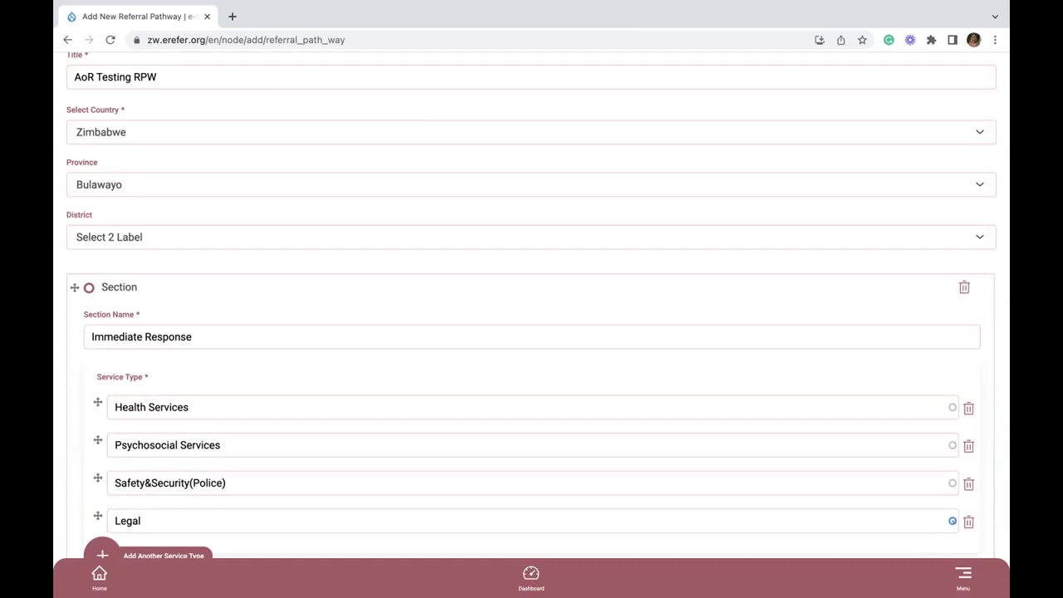
{"action": "left_click", "coordinate": [147, 572]}
Review the completed Immediate Response section and publish the new referral pathway.
{"action": "scroll", "coordinate": [243, 411], "scroll_direction": "down", "scroll_amount": 2}
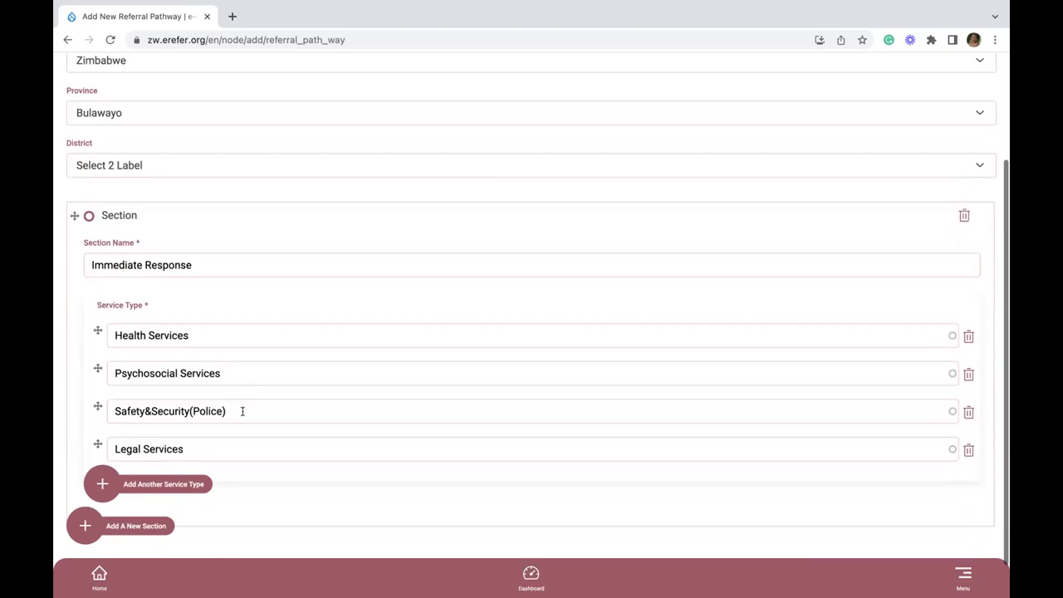
{"action": "scroll", "coordinate": [242, 411], "scroll_direction": "down", "scroll_amount": 2}
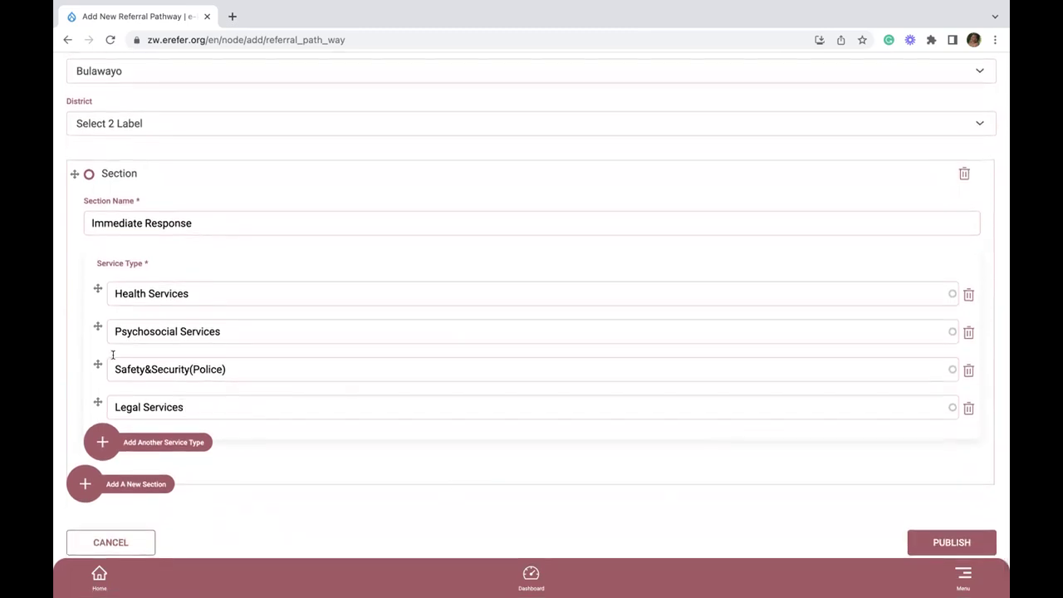
{"action": "scroll", "coordinate": [220, 203], "scroll_direction": "up", "scroll_amount": 3}
{"action": "scroll", "coordinate": [220, 203], "scroll_direction": "down", "scroll_amount": 3}
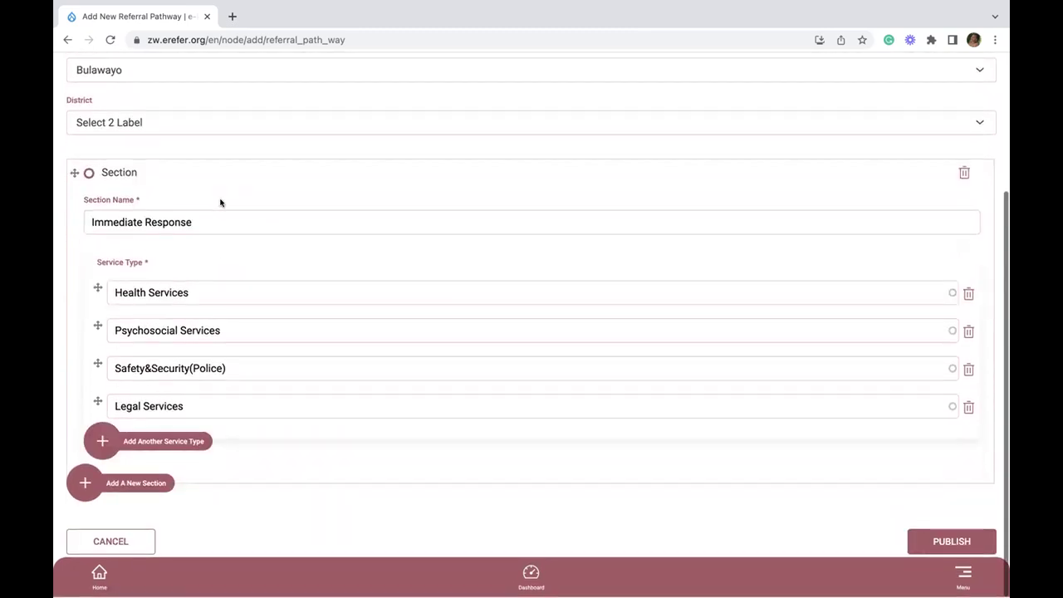
{"action": "left_click", "coordinate": [952, 543]}
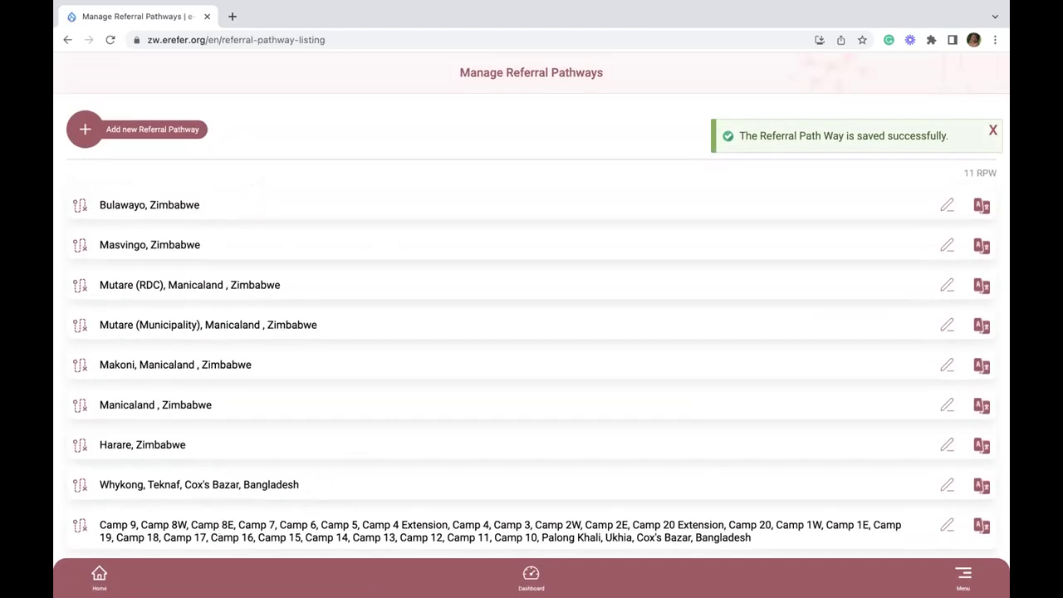
Go to the home page and change its location to Zimbabwe, Bulawayo province, to show the new pathway.
{"action": "left_click", "coordinate": [99, 575]}
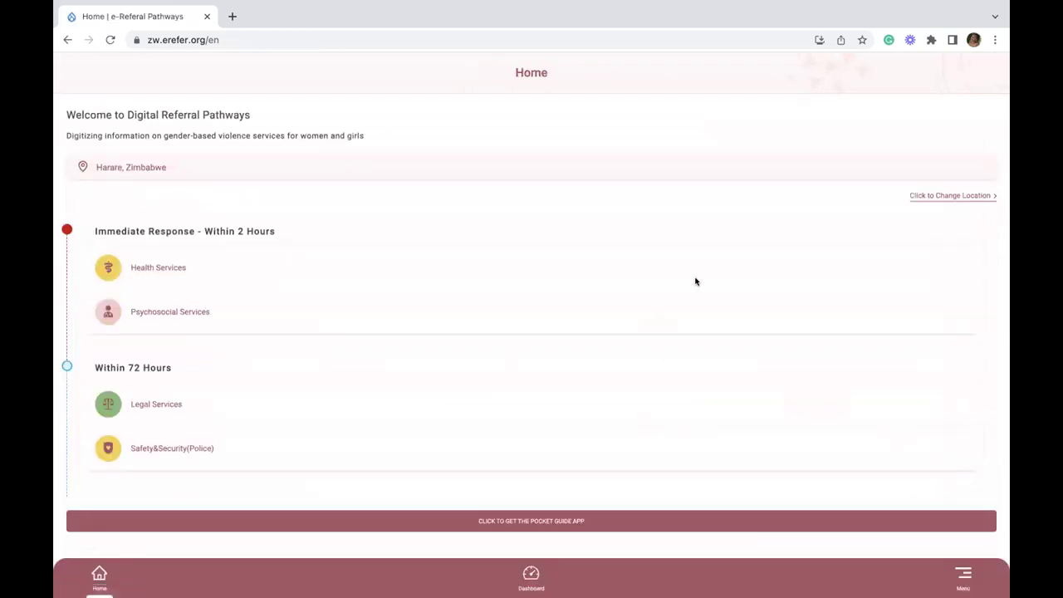
{"action": "left_click", "coordinate": [928, 198]}
{"action": "left_click", "coordinate": [163, 151]}
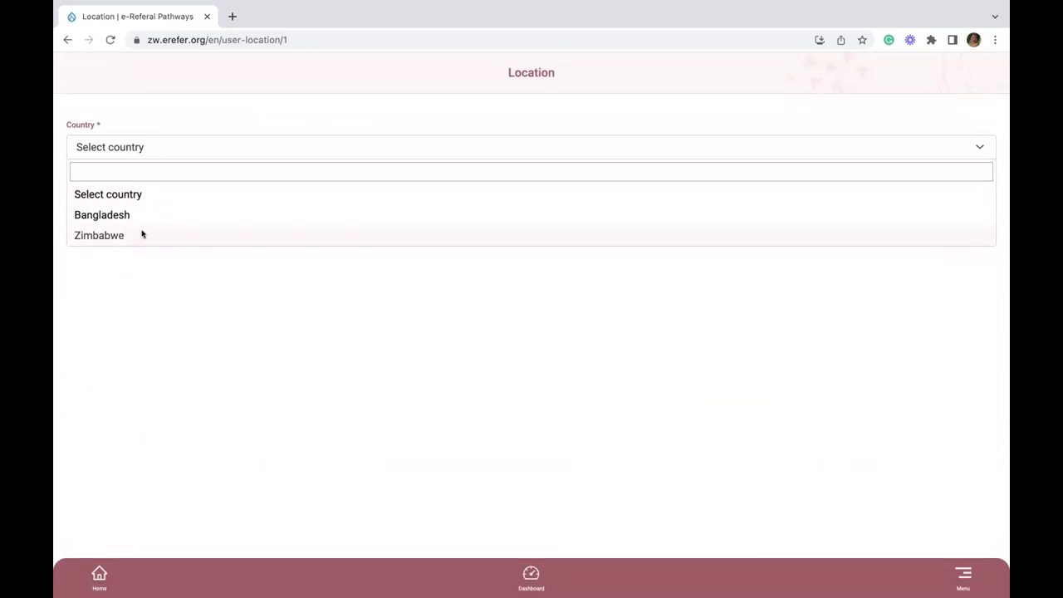
{"action": "left_click", "coordinate": [142, 235]}
{"action": "left_click", "coordinate": [169, 197]}
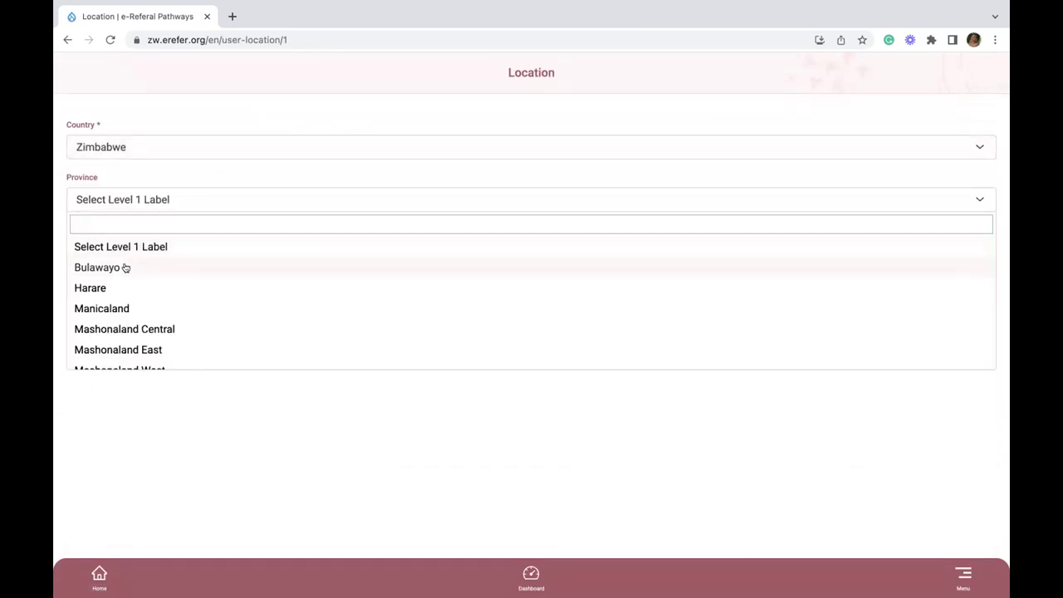
{"action": "left_click", "coordinate": [133, 268]}
{"action": "left_click", "coordinate": [238, 295]}
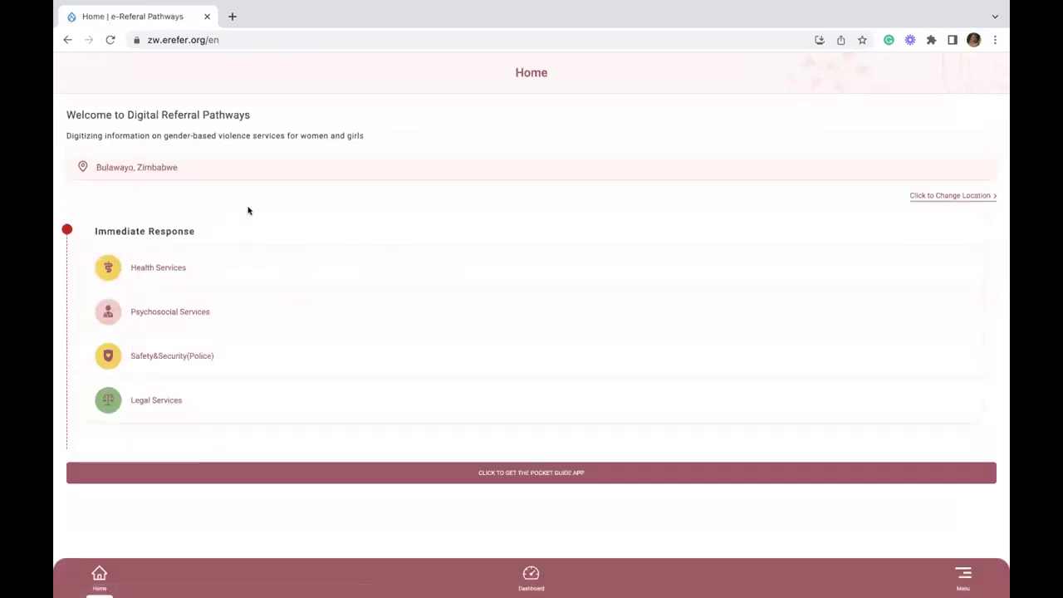
Open the Health Services listing from the Bulawayo pathway and view the details of the first ARC Zimbabwe service.
{"action": "left_click", "coordinate": [152, 268]}
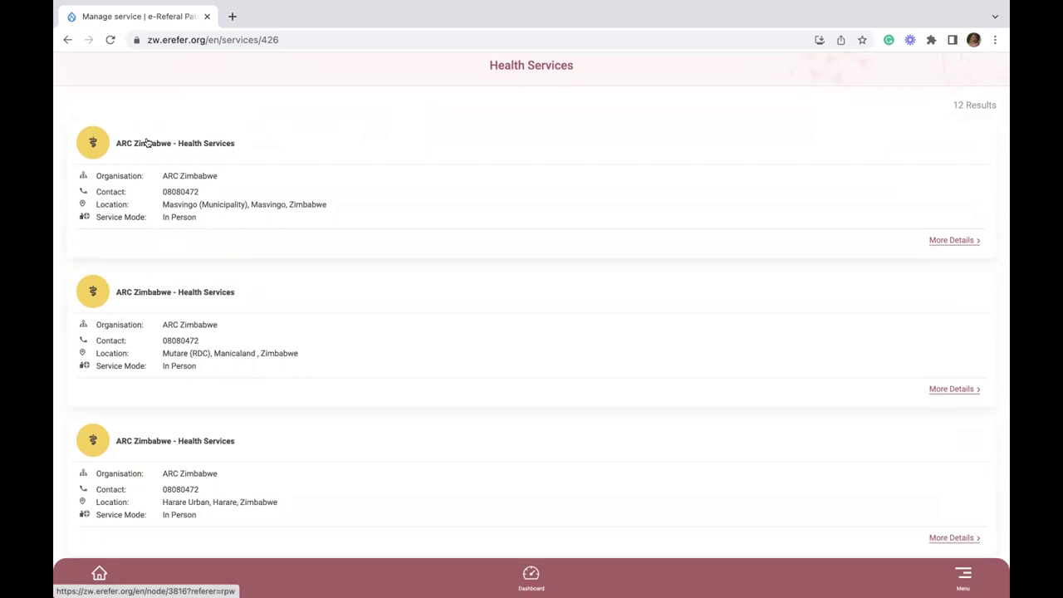
{"action": "left_click", "coordinate": [146, 143]}
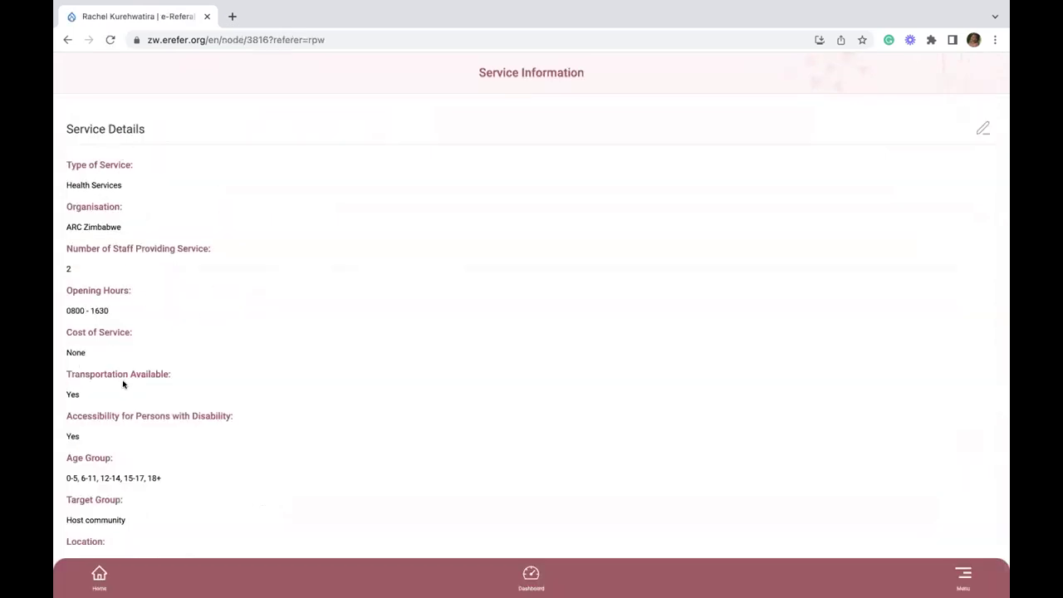
Read through the ARC Zimbabwe health service's details, from the type of service down to the focal point's contact information.
{"action": "scroll", "coordinate": [123, 385], "scroll_direction": "down", "scroll_amount": 1}
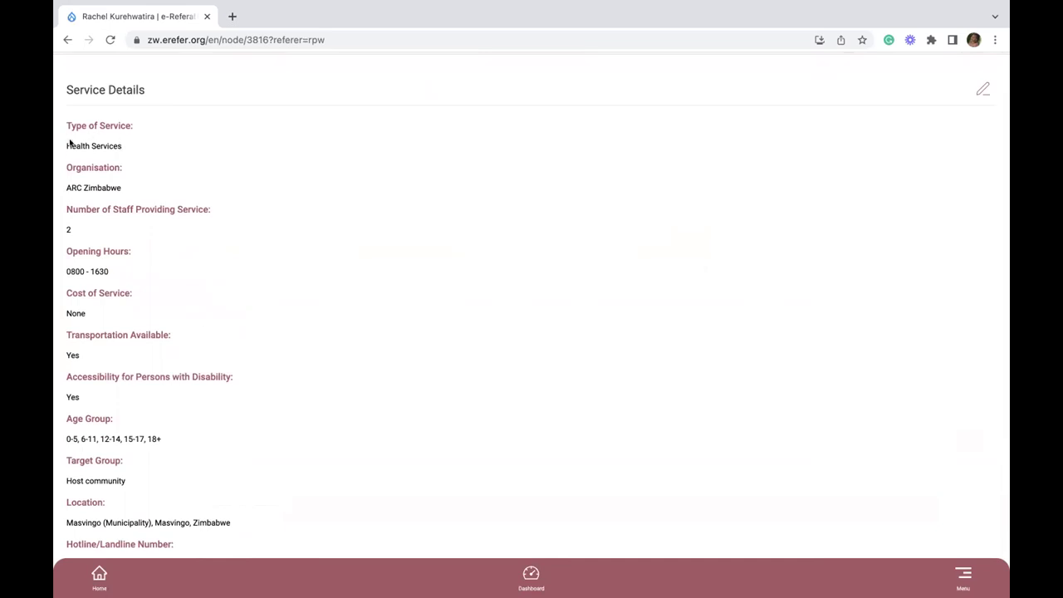
{"action": "scroll", "coordinate": [124, 360], "scroll_direction": "down", "scroll_amount": 1}
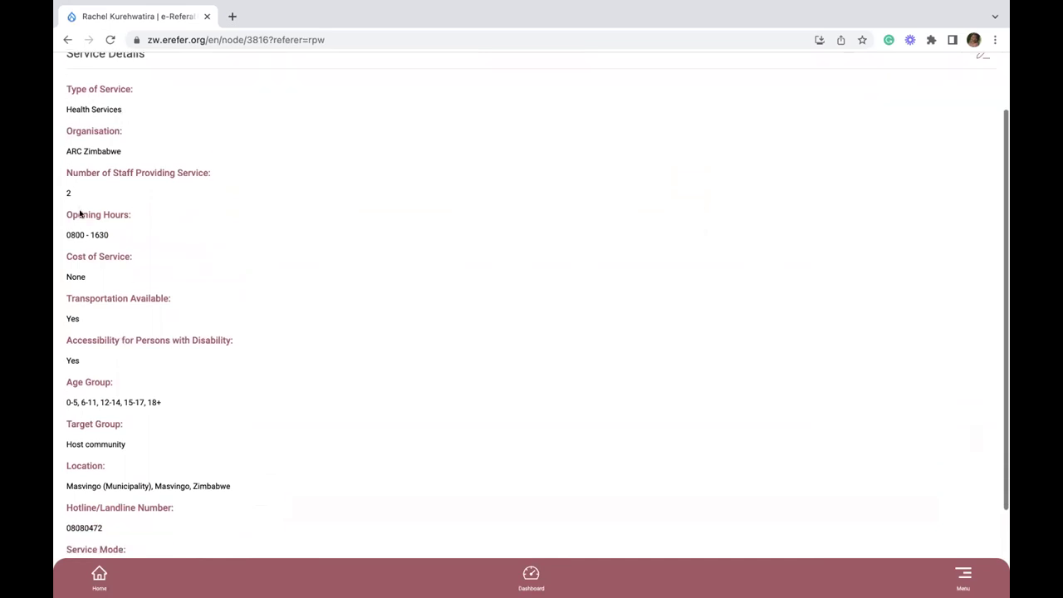
{"action": "scroll", "coordinate": [94, 316], "scroll_direction": "down", "scroll_amount": 2}
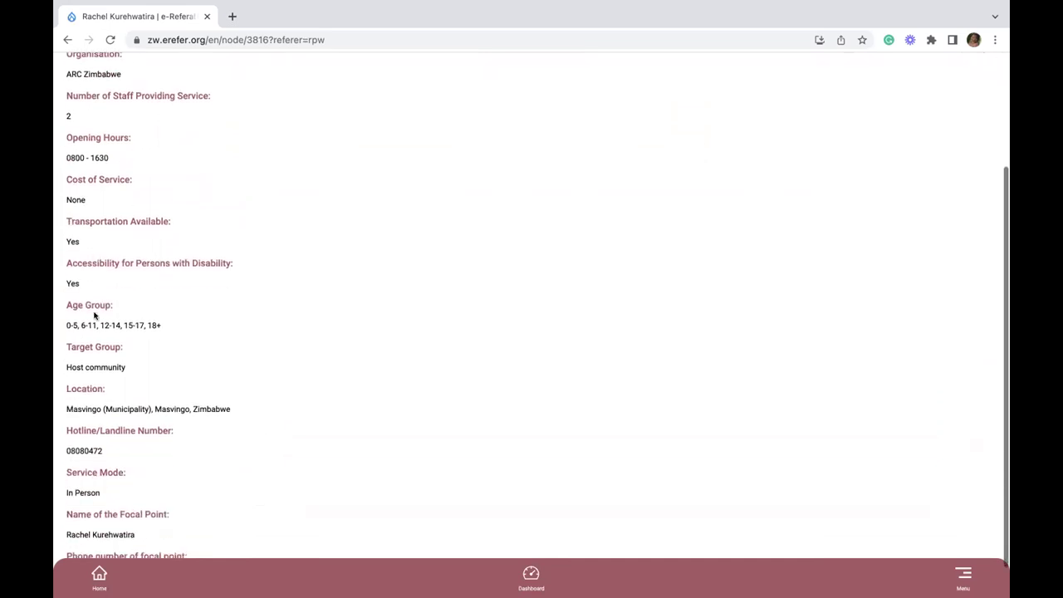
{"action": "scroll", "coordinate": [104, 443], "scroll_direction": "down", "scroll_amount": 1}
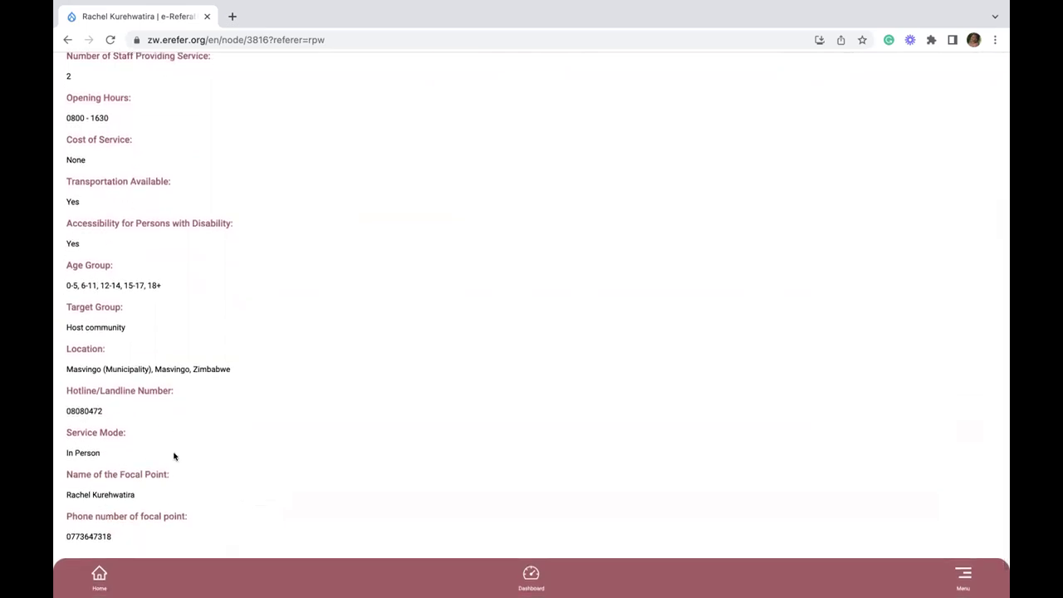
Open the dashboard to look over its pending approvals and management sections, and return to the home page.
{"action": "left_click", "coordinate": [532, 575]}
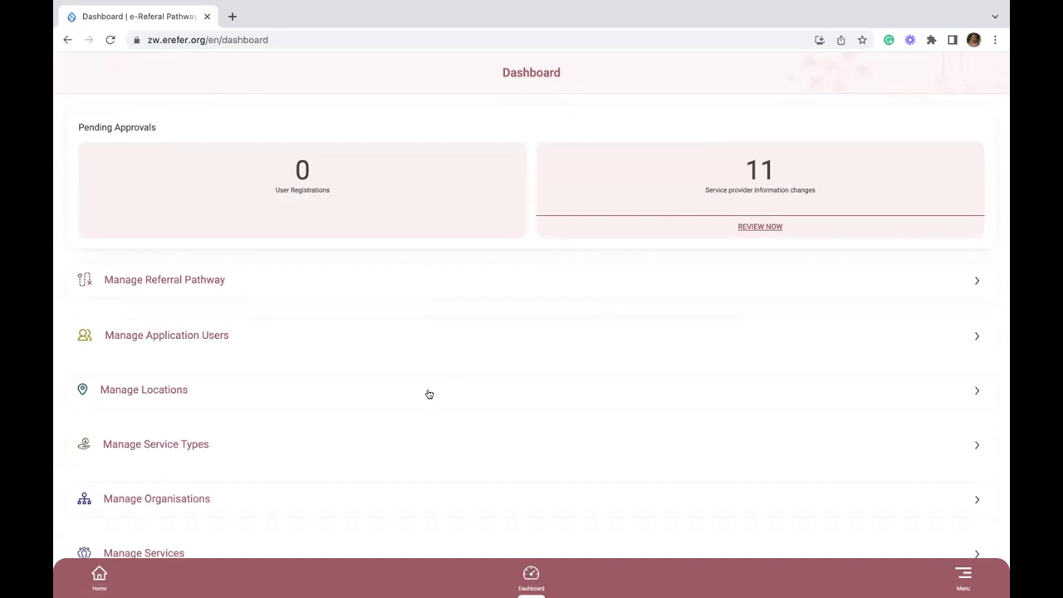
{"action": "scroll", "coordinate": [428, 393], "scroll_direction": "down", "scroll_amount": 1}
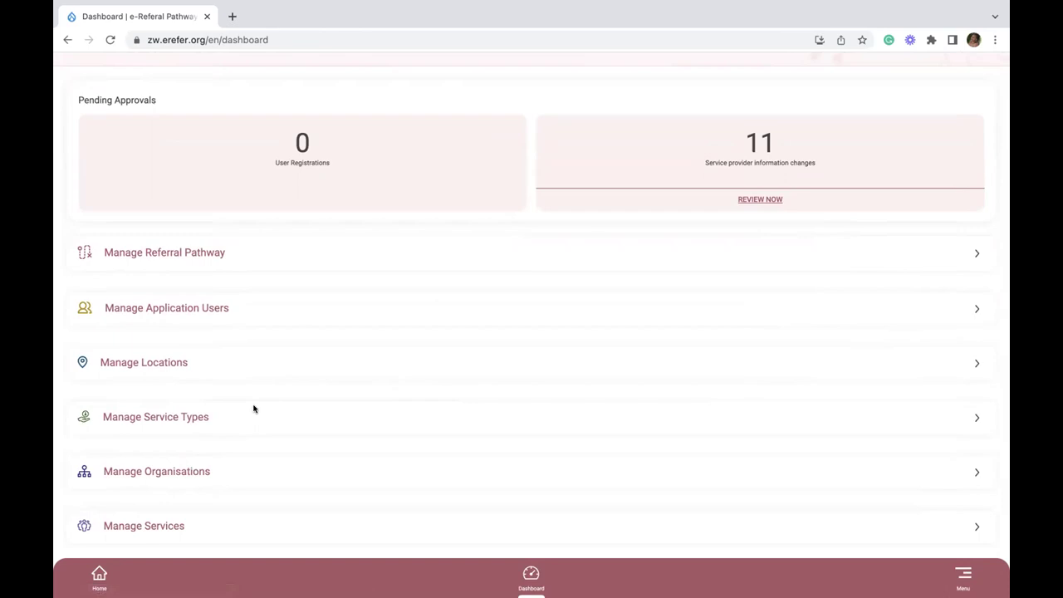
{"action": "left_click", "coordinate": [101, 573]}
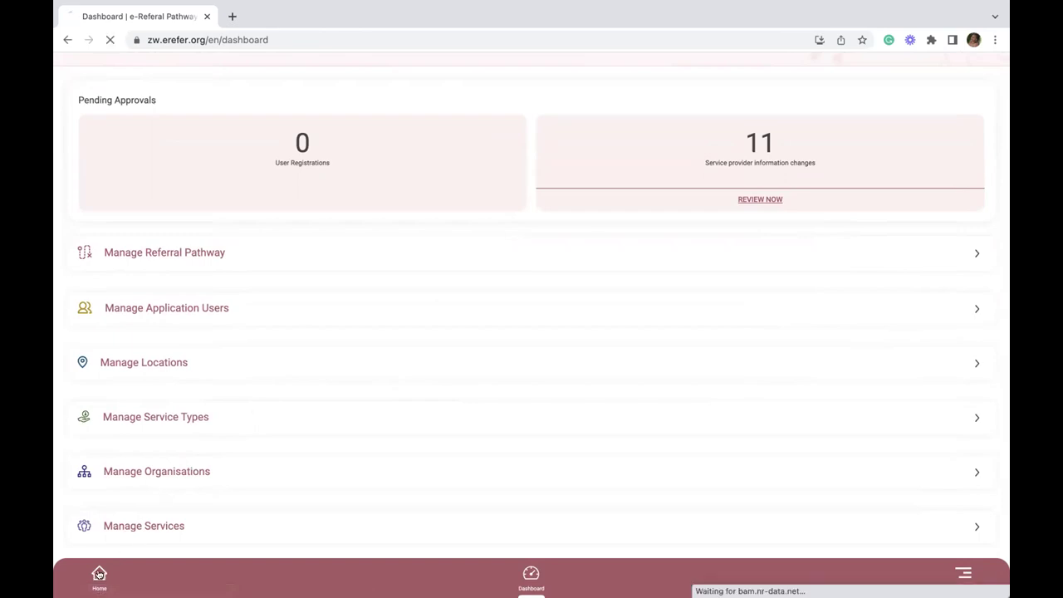